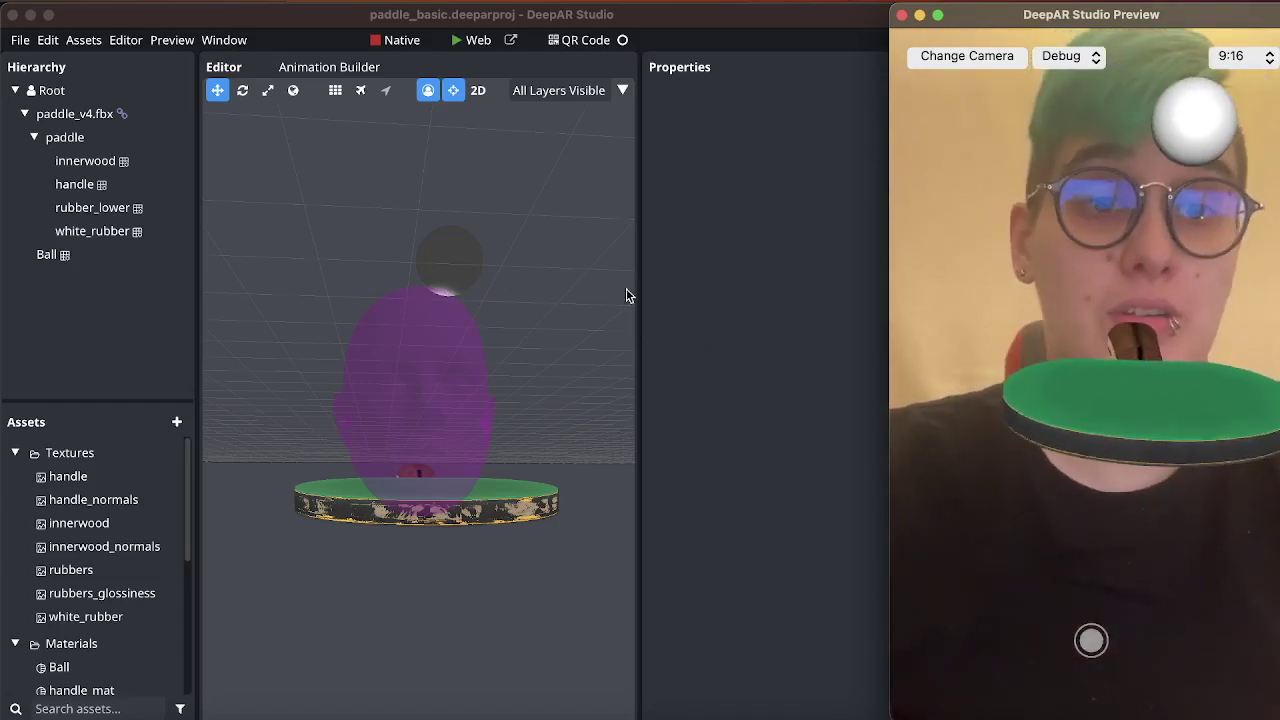
# Step: Bring the paddle_basic project editor in front of the live face preview
pyautogui.click(55, 94)
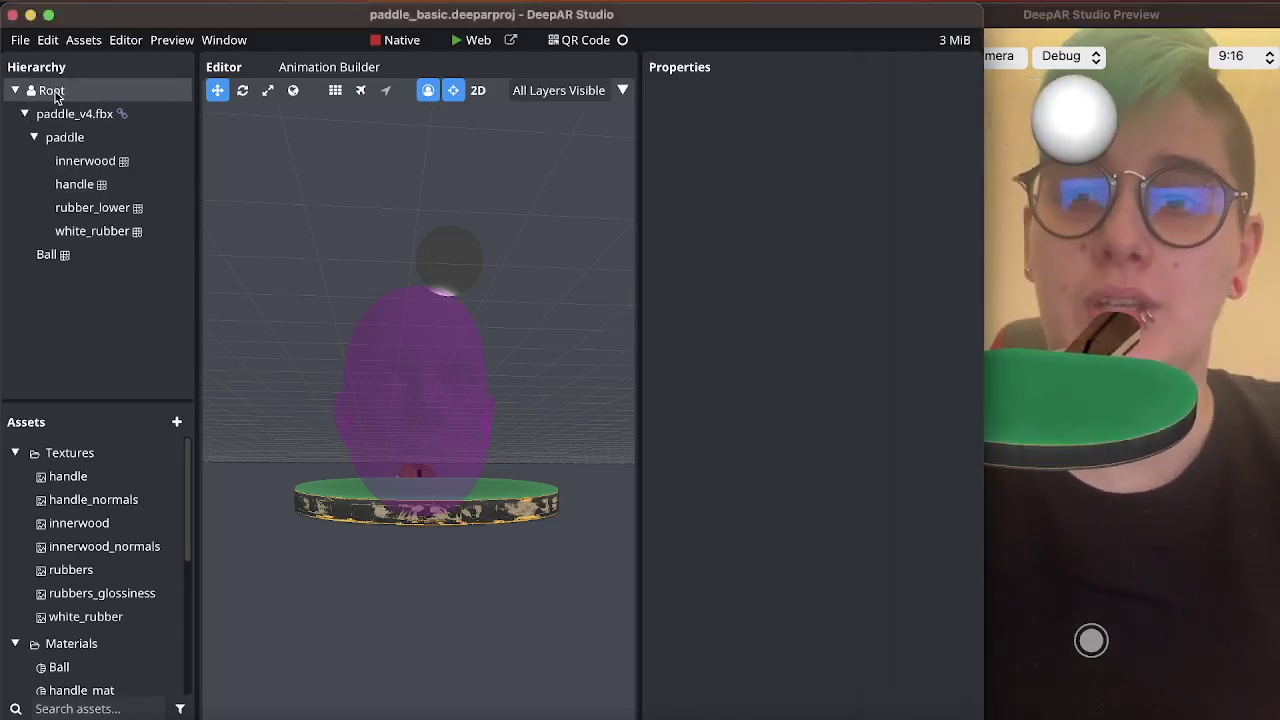
# Step: Add a Physics World to Root with gravity 0, 9.810, 0 and simulation enabled
pyautogui.click(55, 94)
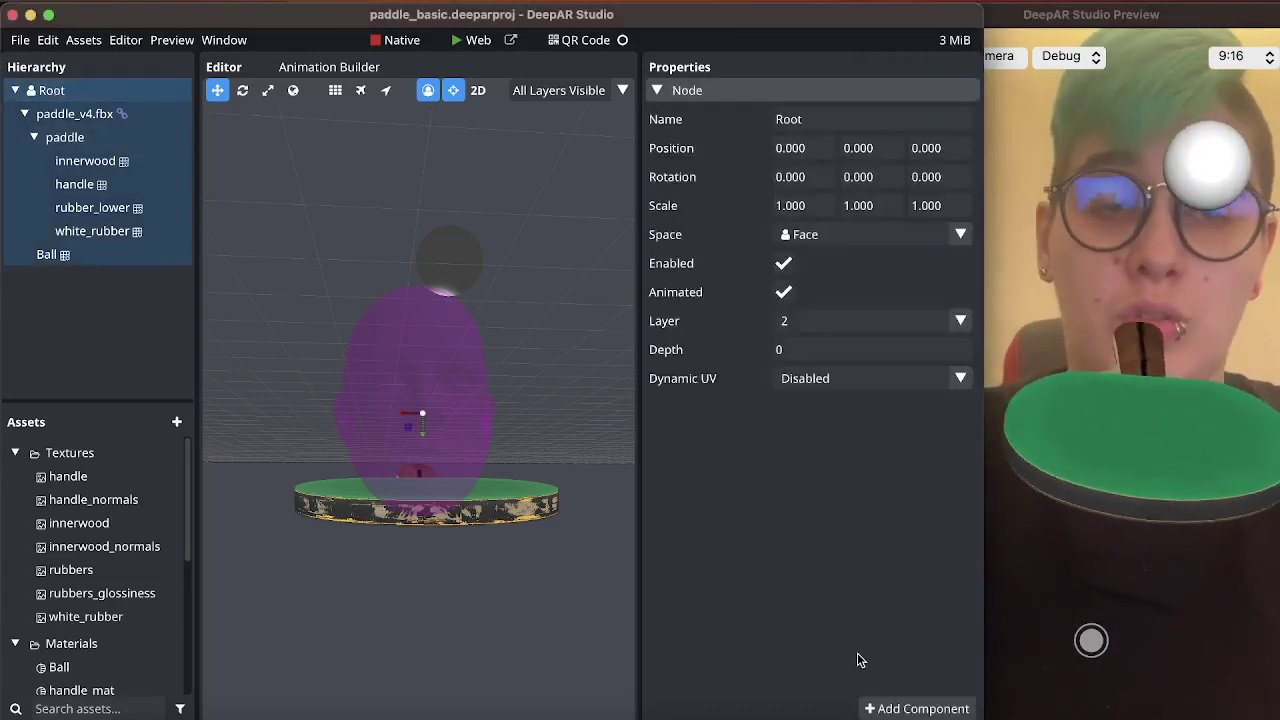
pyautogui.click(904, 710)
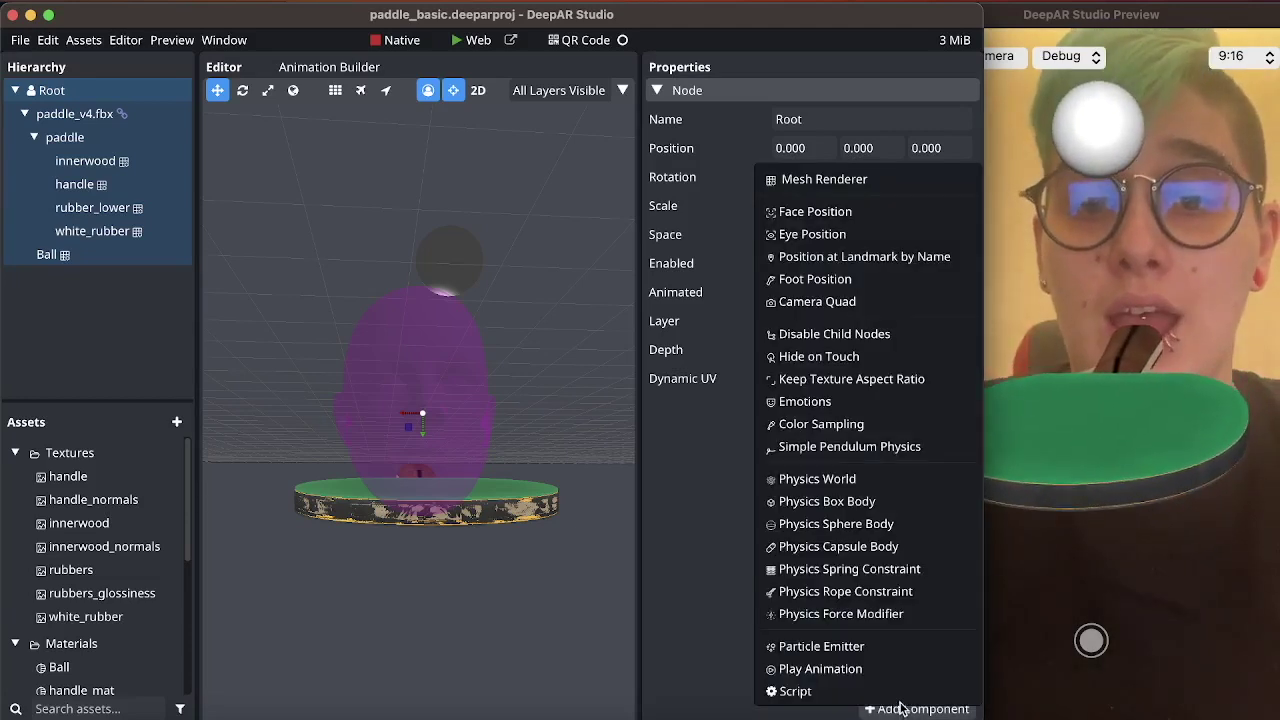
pyautogui.click(837, 478)
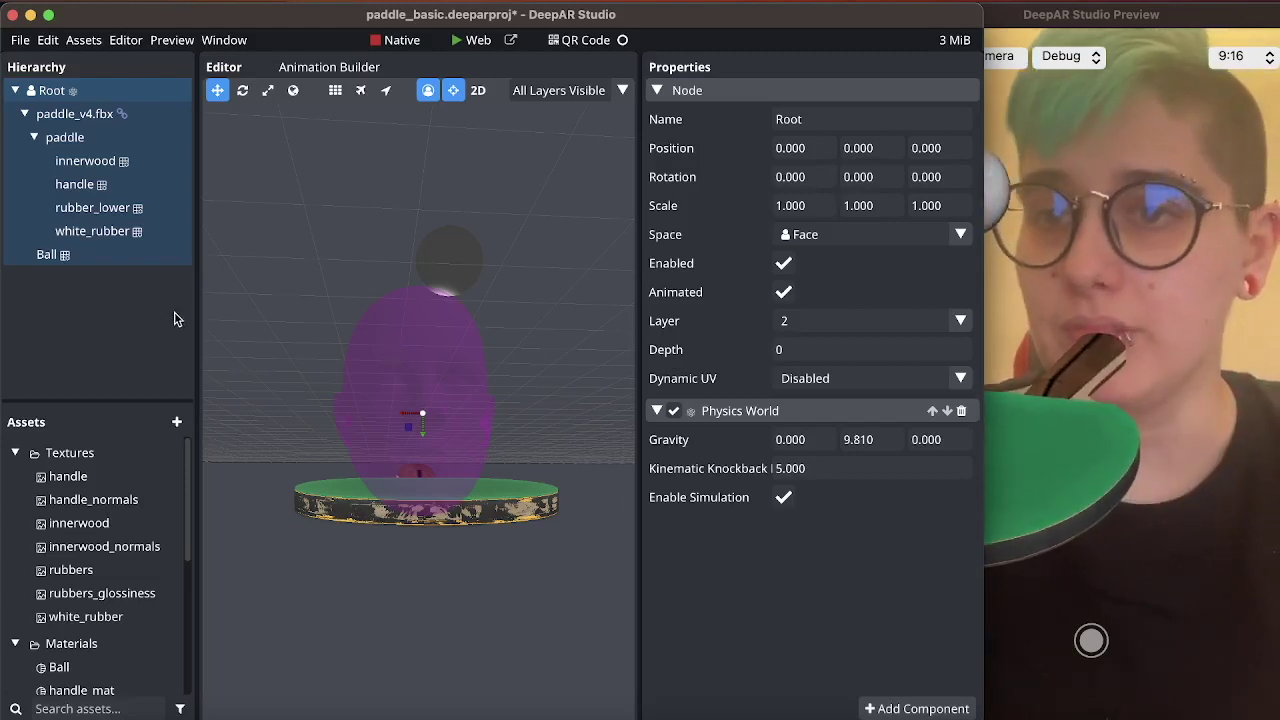
# Step: Give the Ball node a solid Physics Sphere Body with restitution 0.000
pyautogui.click(105, 256)
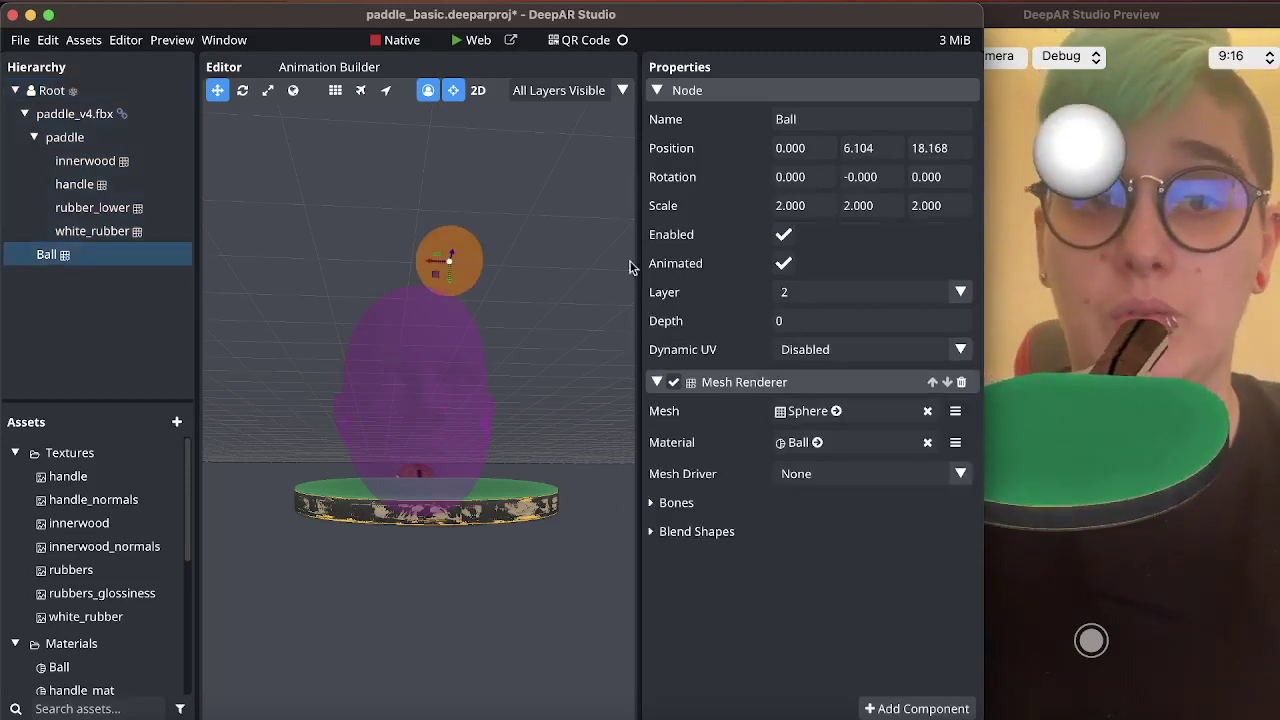
pyautogui.click(932, 709)
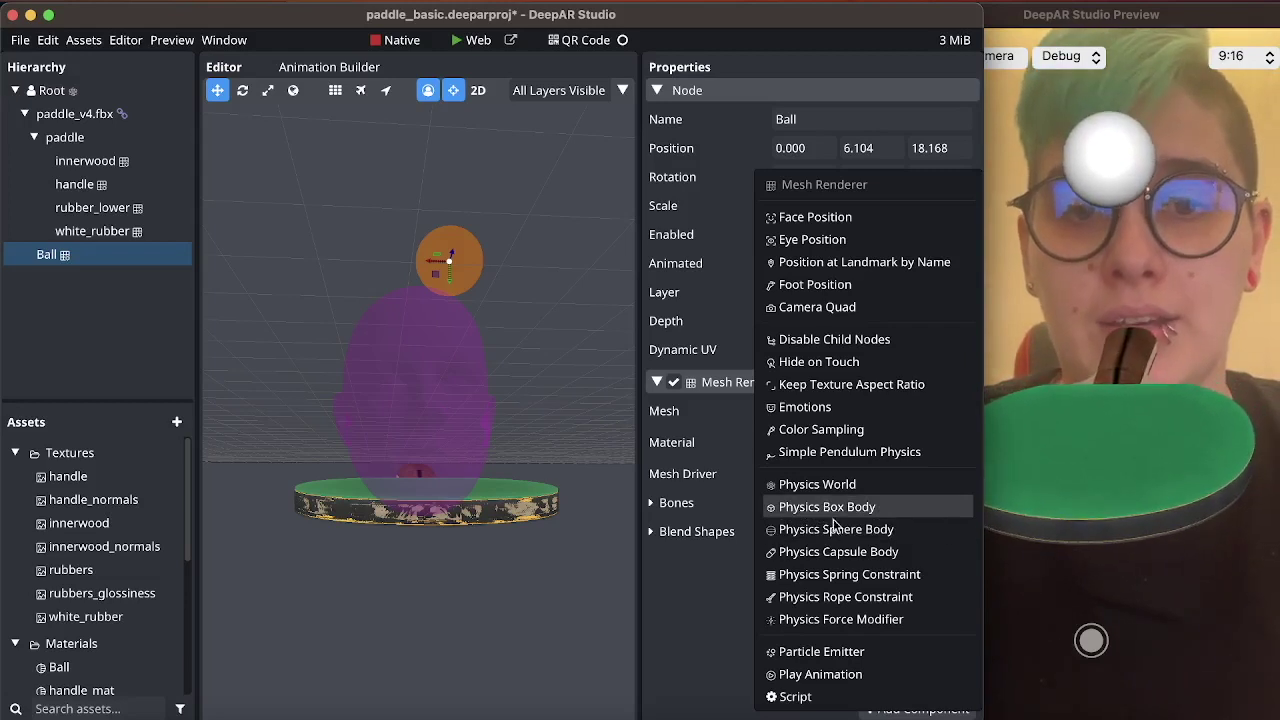
pyautogui.click(836, 529)
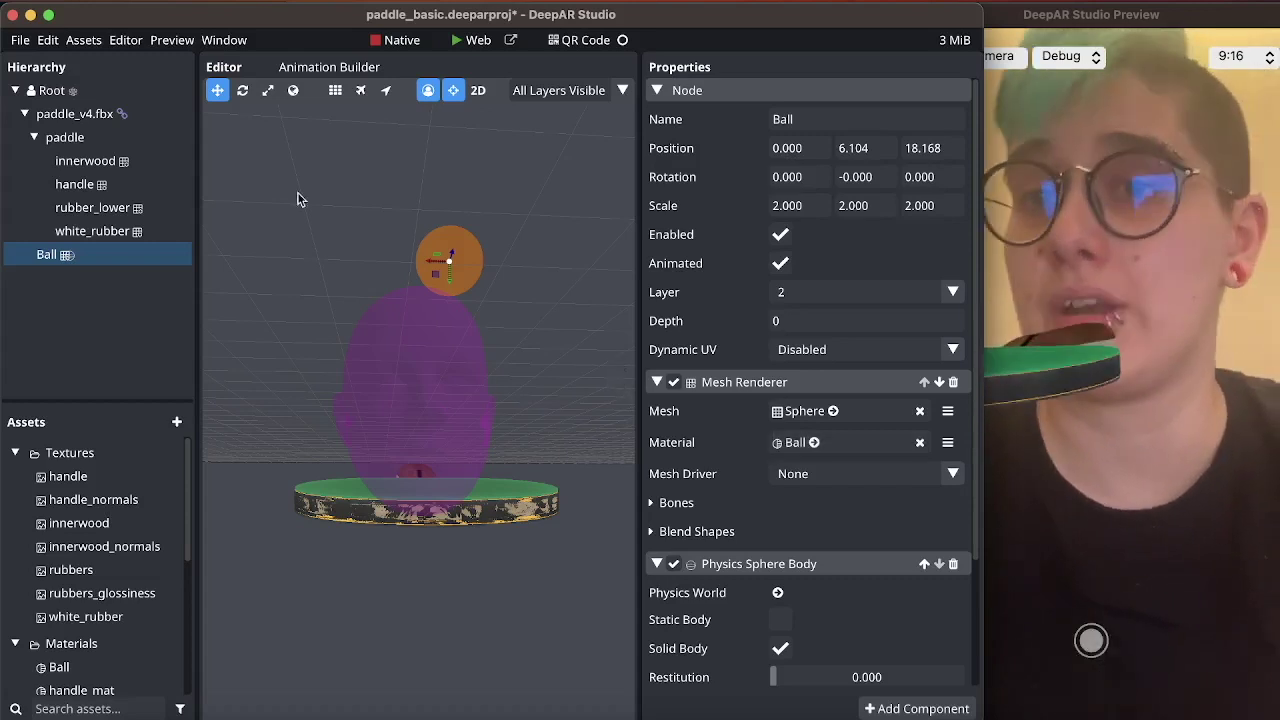
pyautogui.click(174, 41)
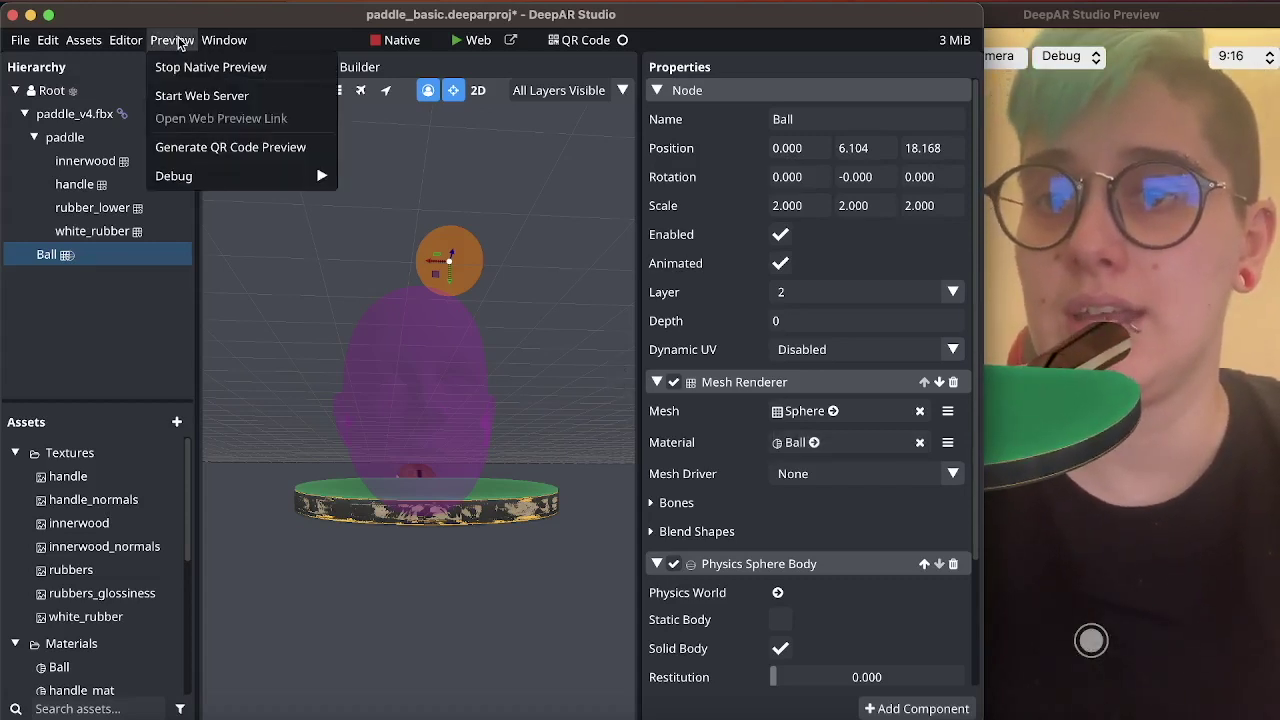
# Step: Show physics colliders in the debug preview, then disable and re-enable the Ball
pyautogui.moveTo(238, 175)
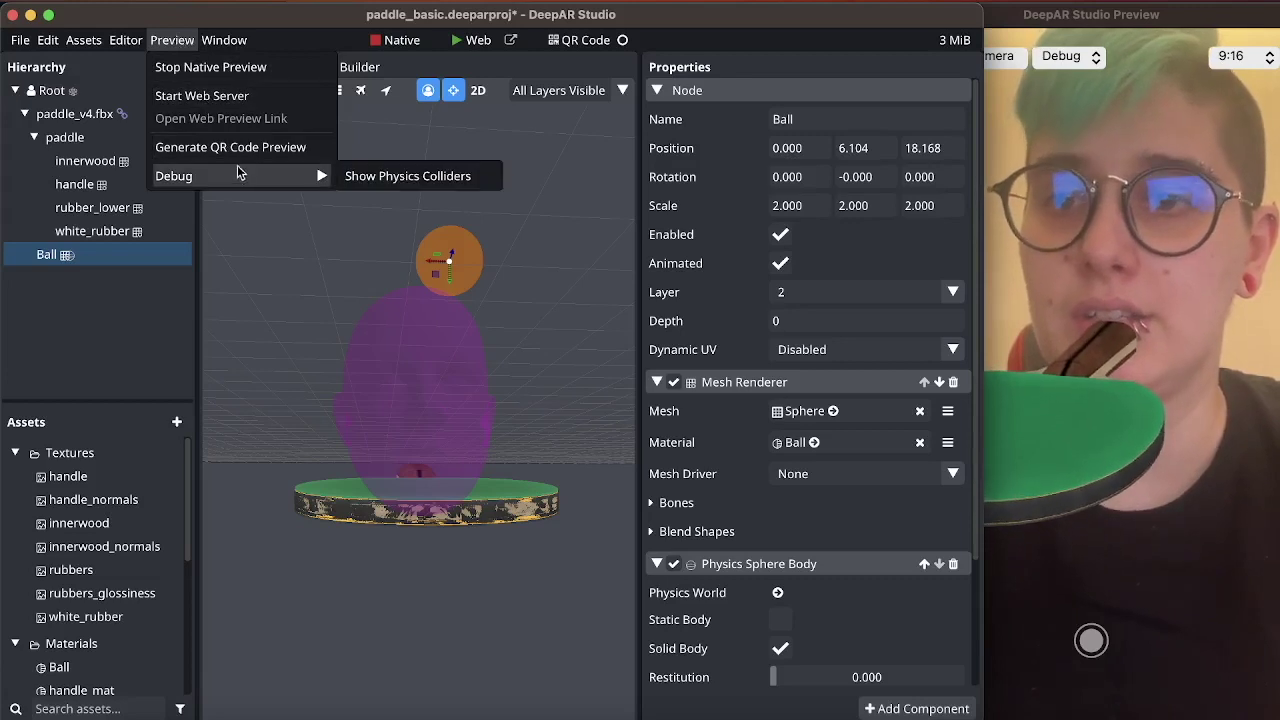
pyautogui.click(367, 177)
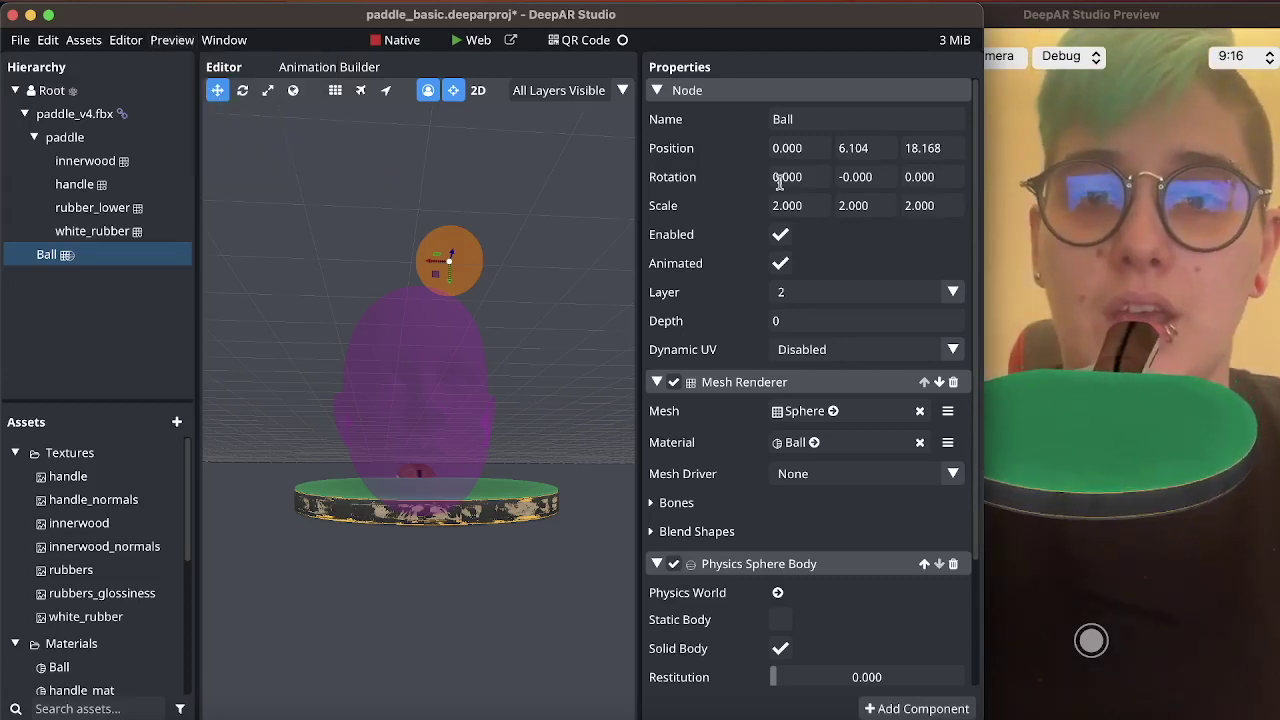
pyautogui.click(789, 242)
pyautogui.click(790, 243)
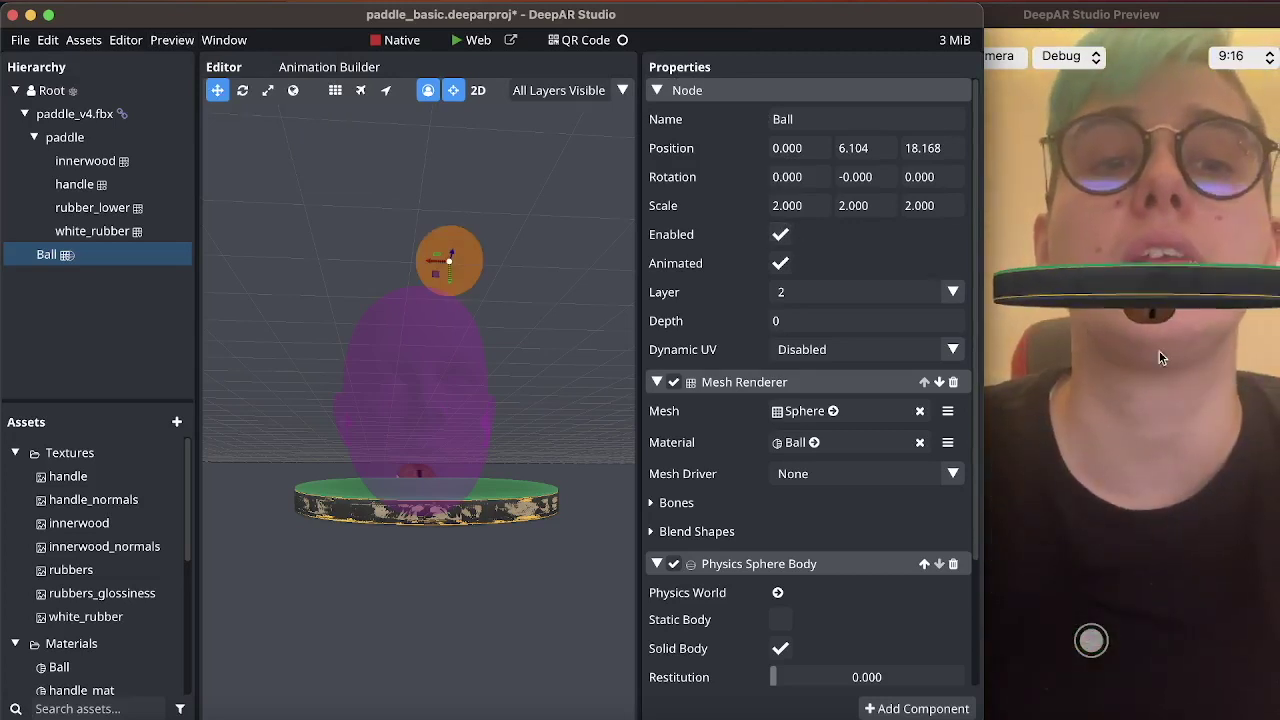
# Step: Change the Ball's Physics Sphere Body radius from 1 to 2
pyautogui.scroll(-3, 875, 463)
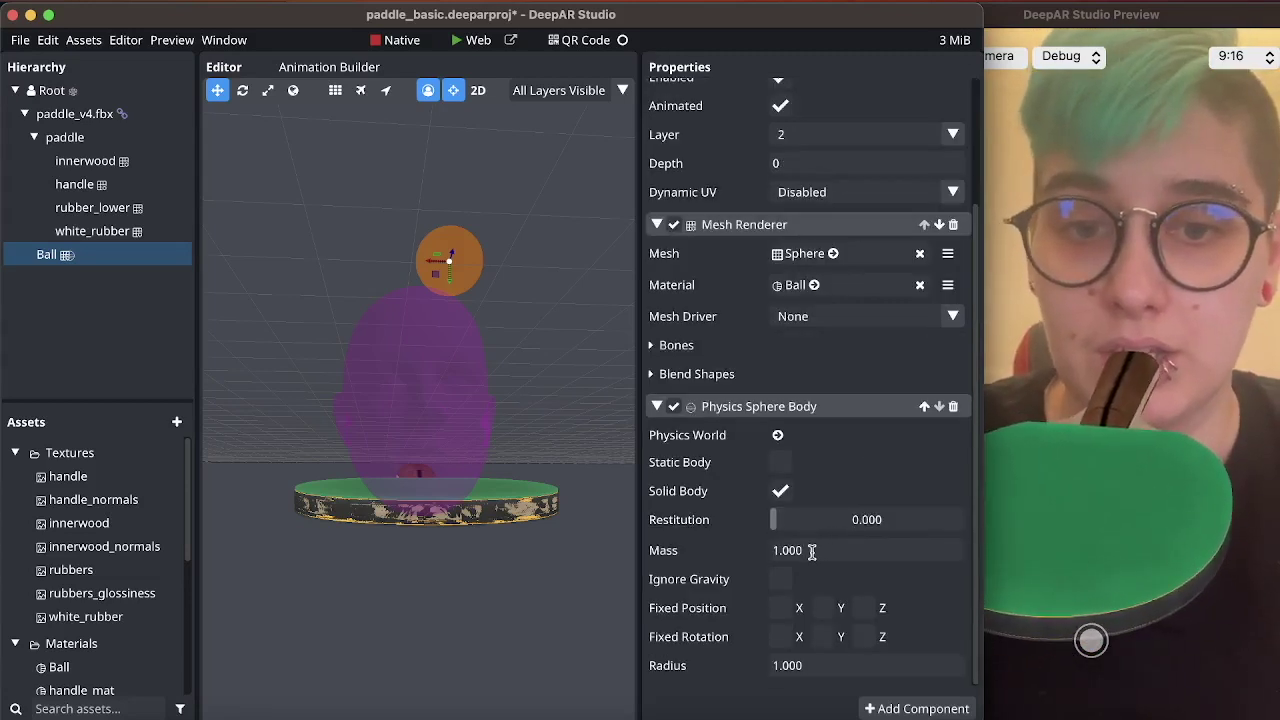
pyautogui.click(789, 666)
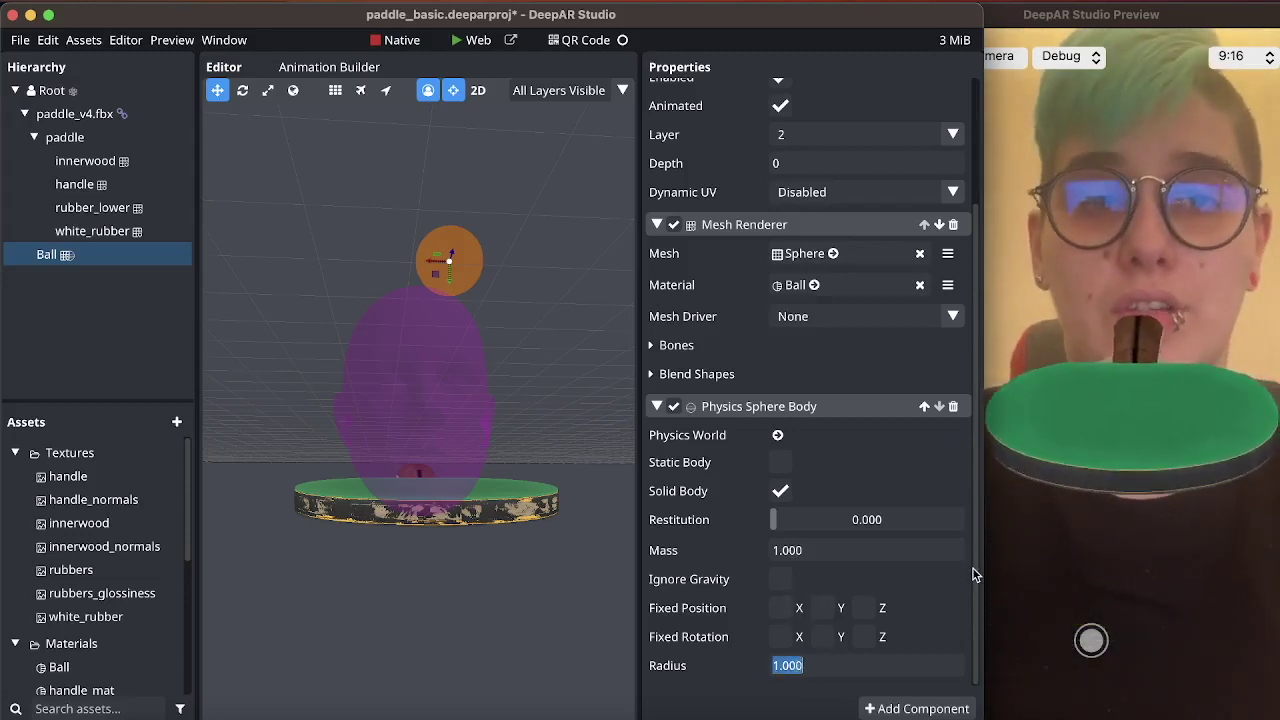
pyautogui.write('2')
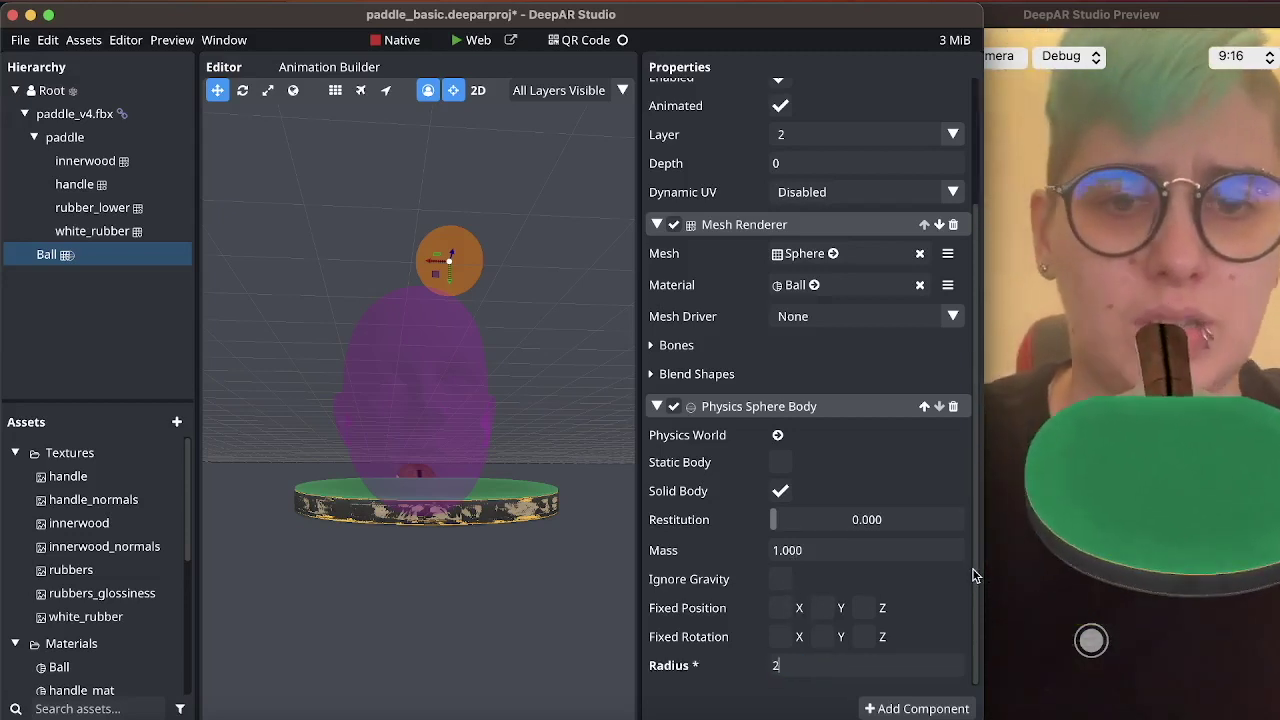
pyautogui.press('Return')
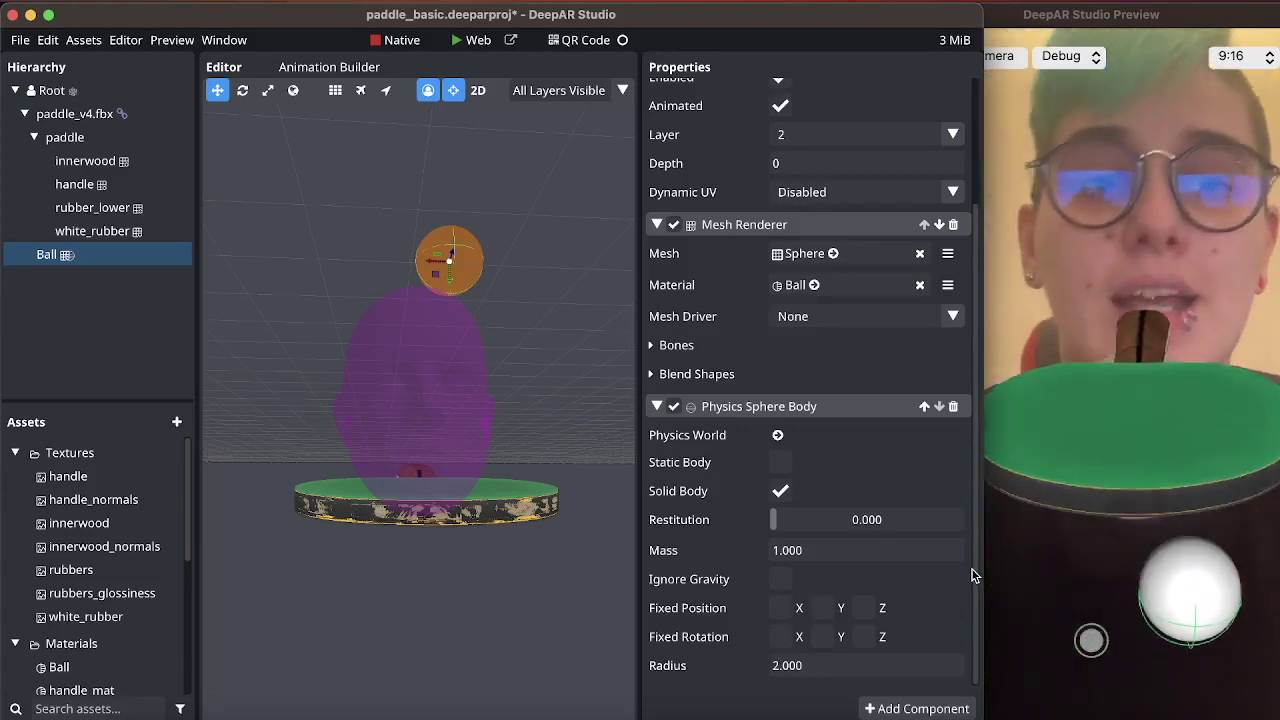
pyautogui.scroll(3, 748, 512)
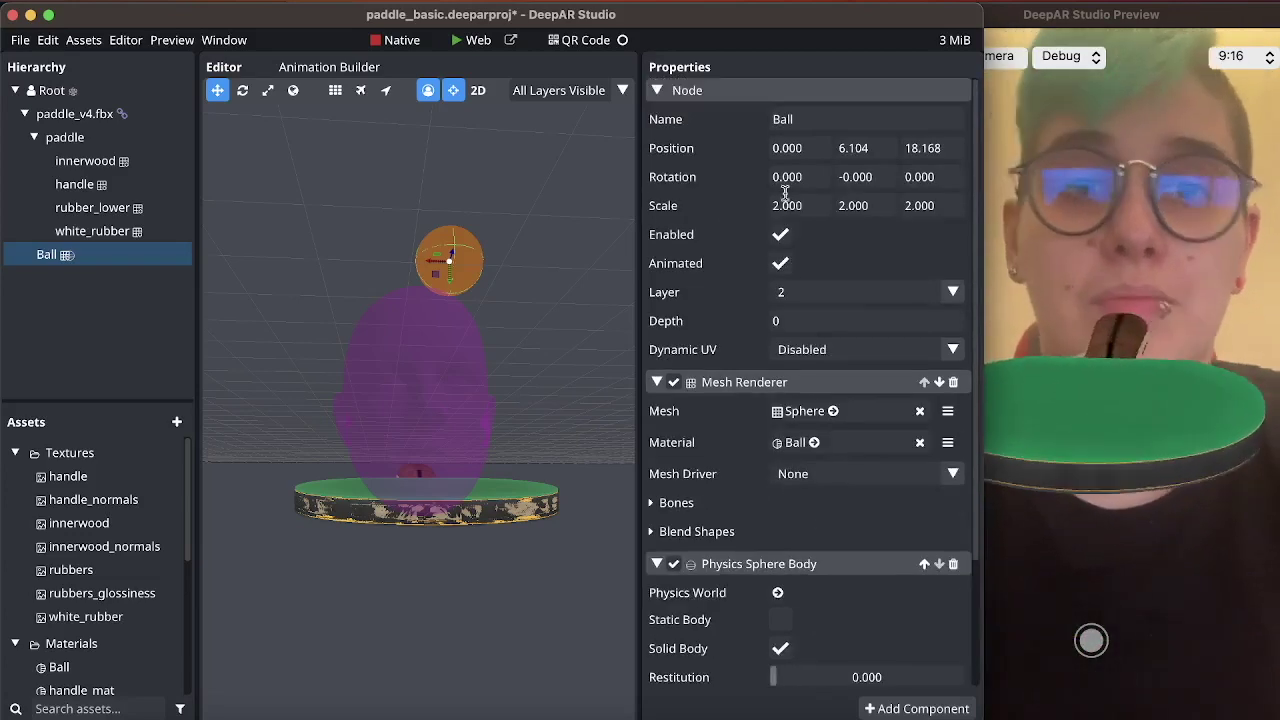
pyautogui.scroll(-3, 822, 248)
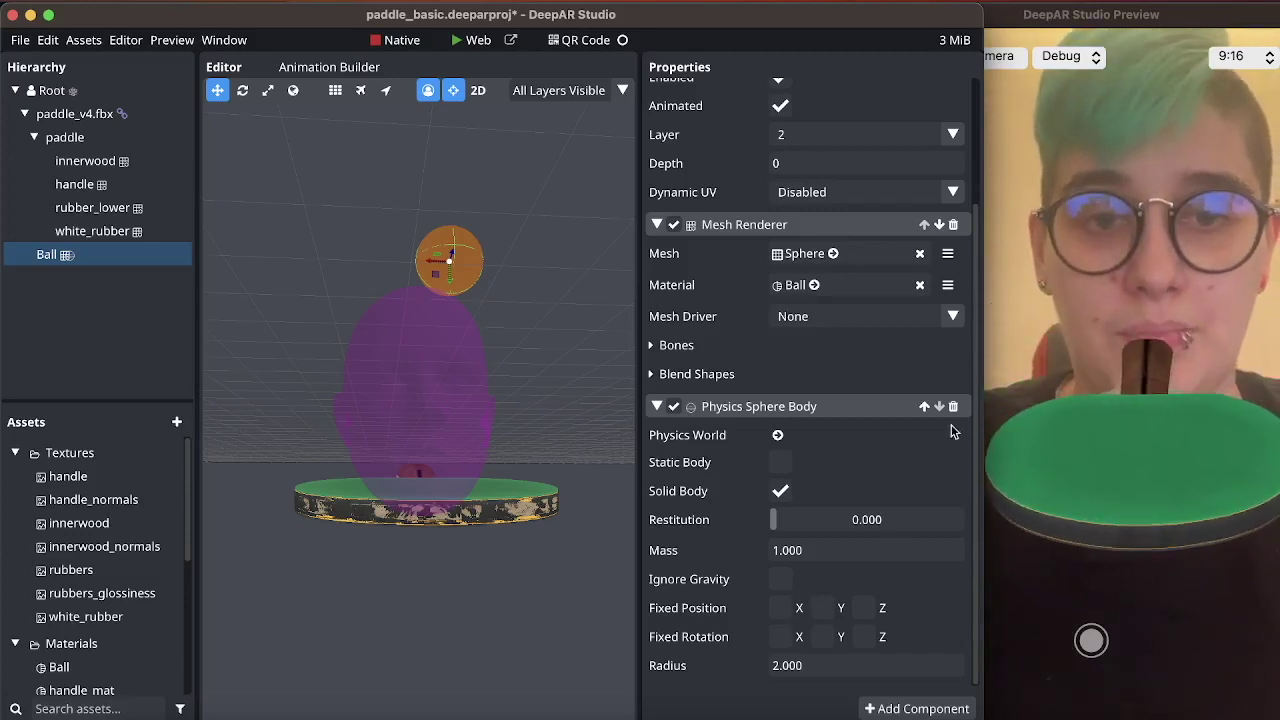
pyautogui.click(781, 491)
# Step: Restore the Ball's solid body, then review innerwood, handle, rubber_lower and white_rubber, ending on paddle
pyautogui.click(781, 491)
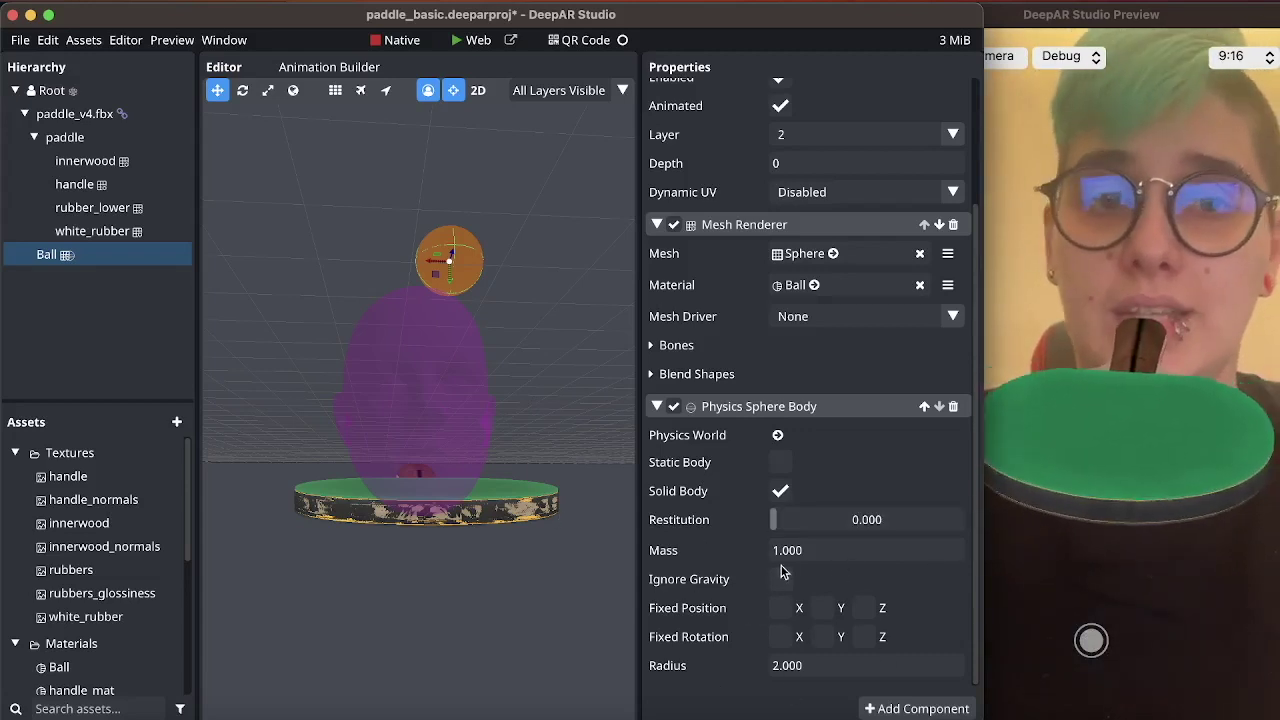
pyautogui.click(73, 140)
pyautogui.click(88, 162)
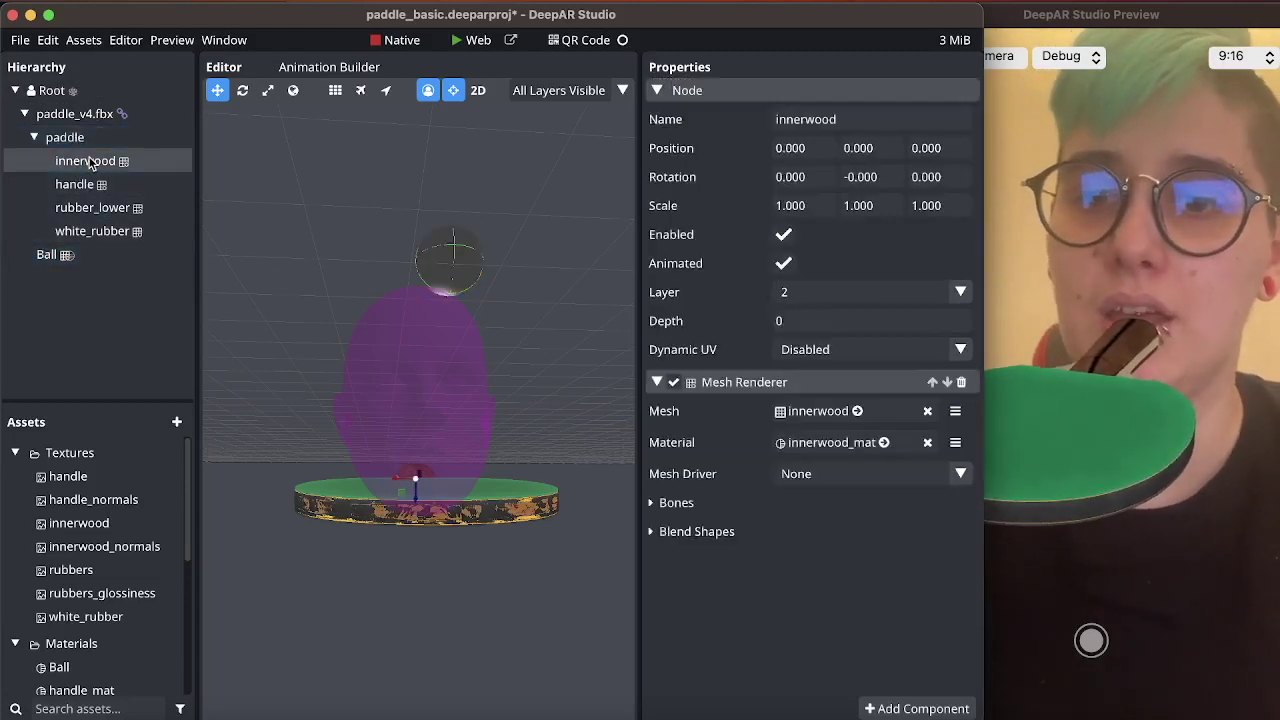
pyautogui.click(100, 184)
pyautogui.click(110, 209)
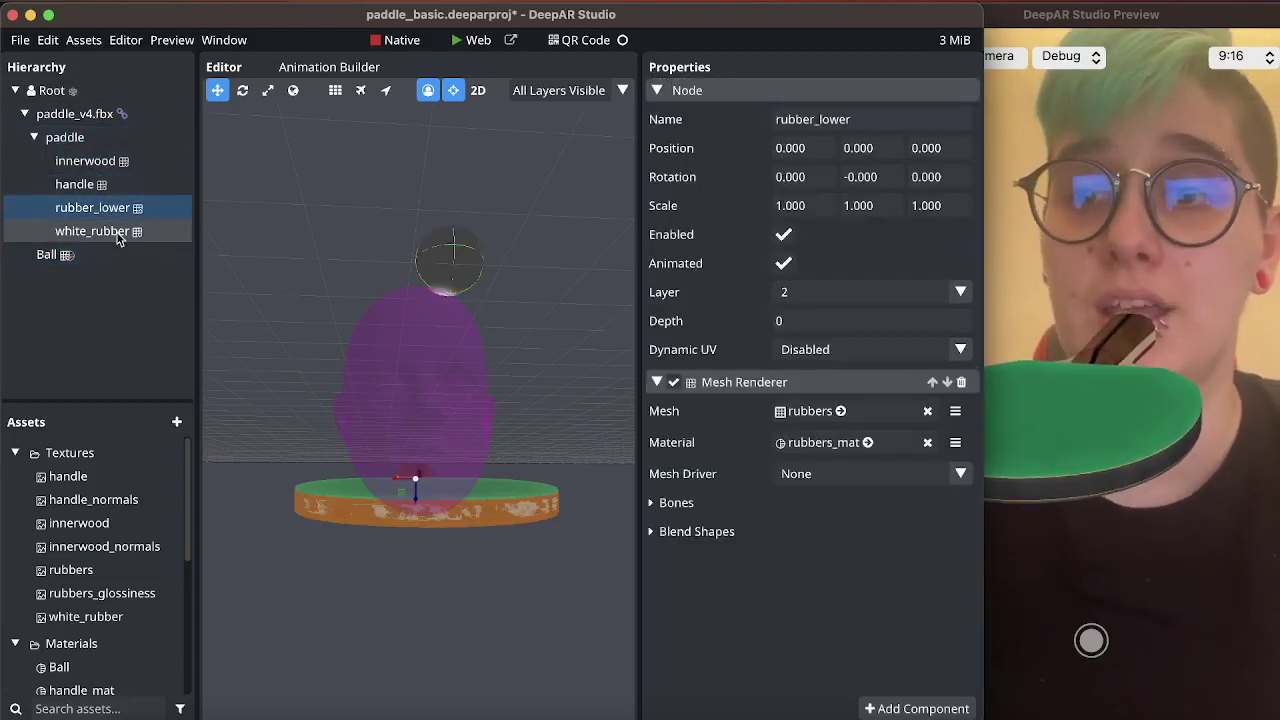
pyautogui.click(118, 233)
pyautogui.click(83, 140)
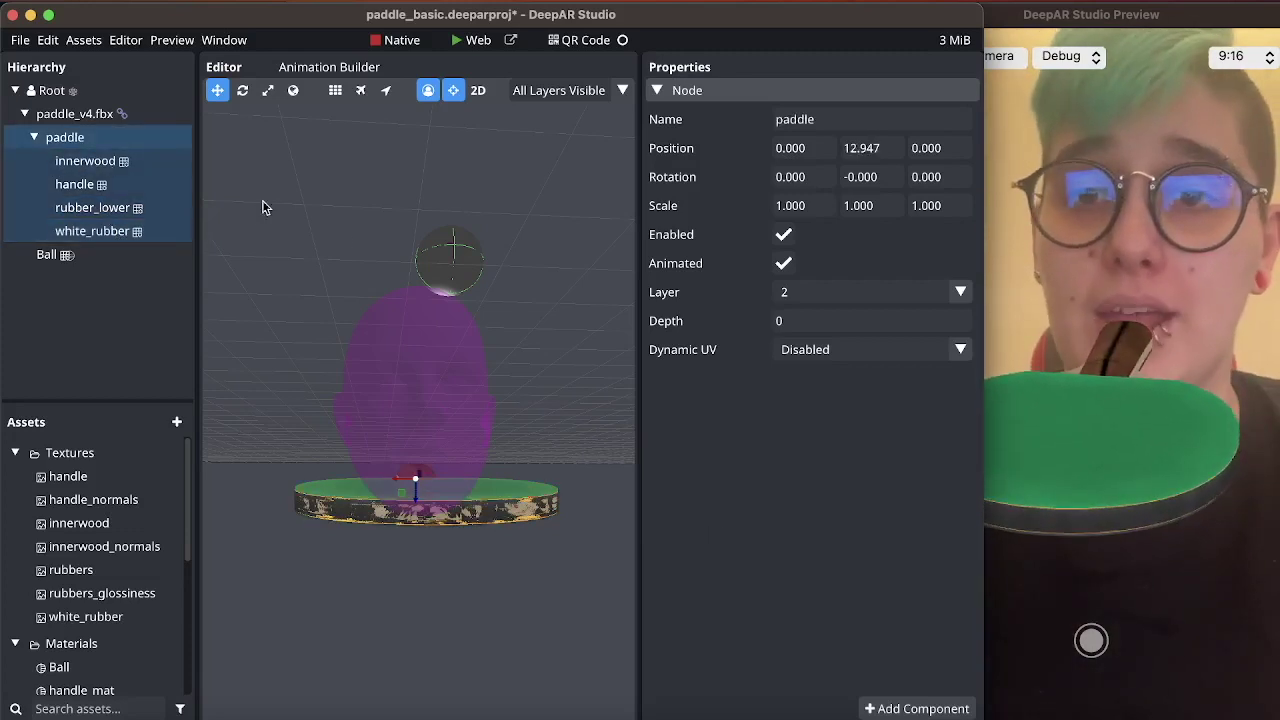
# Step: Create a new child node under paddle and rename it PaddleCollider
pyautogui.rightClick(84, 147)
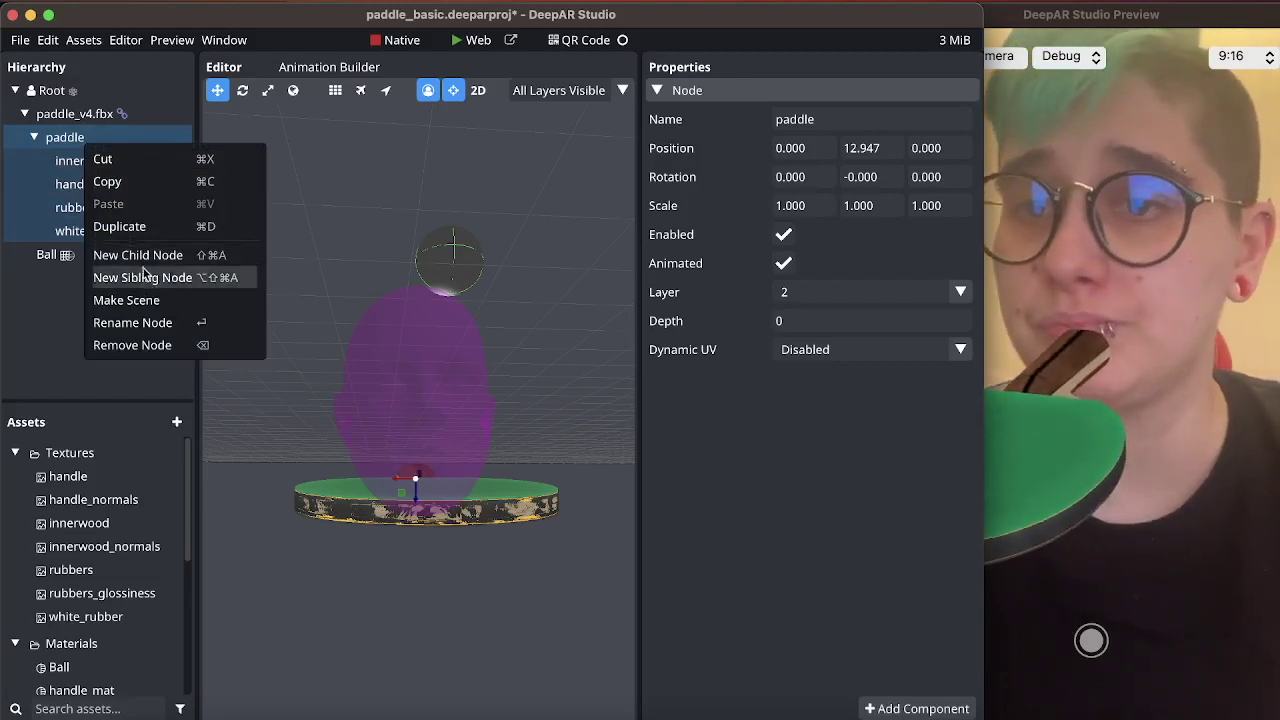
pyautogui.click(143, 258)
pyautogui.click(100, 258)
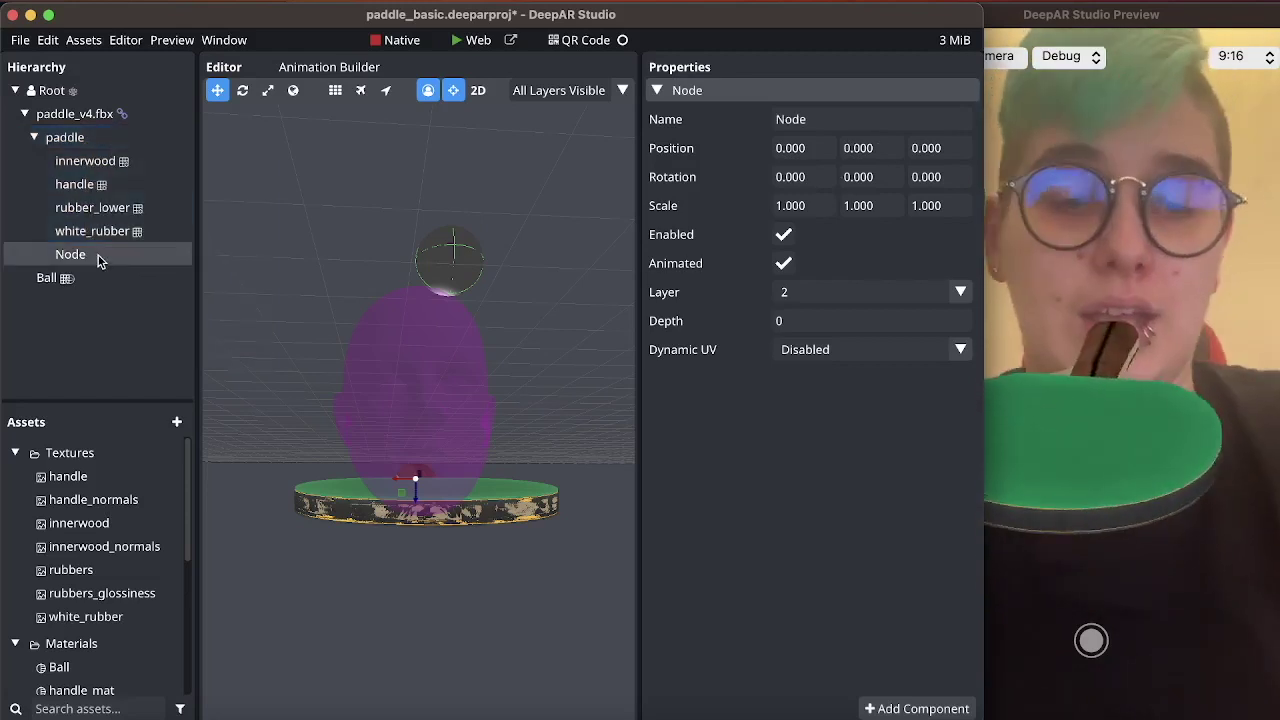
pyautogui.doubleClick(100, 258)
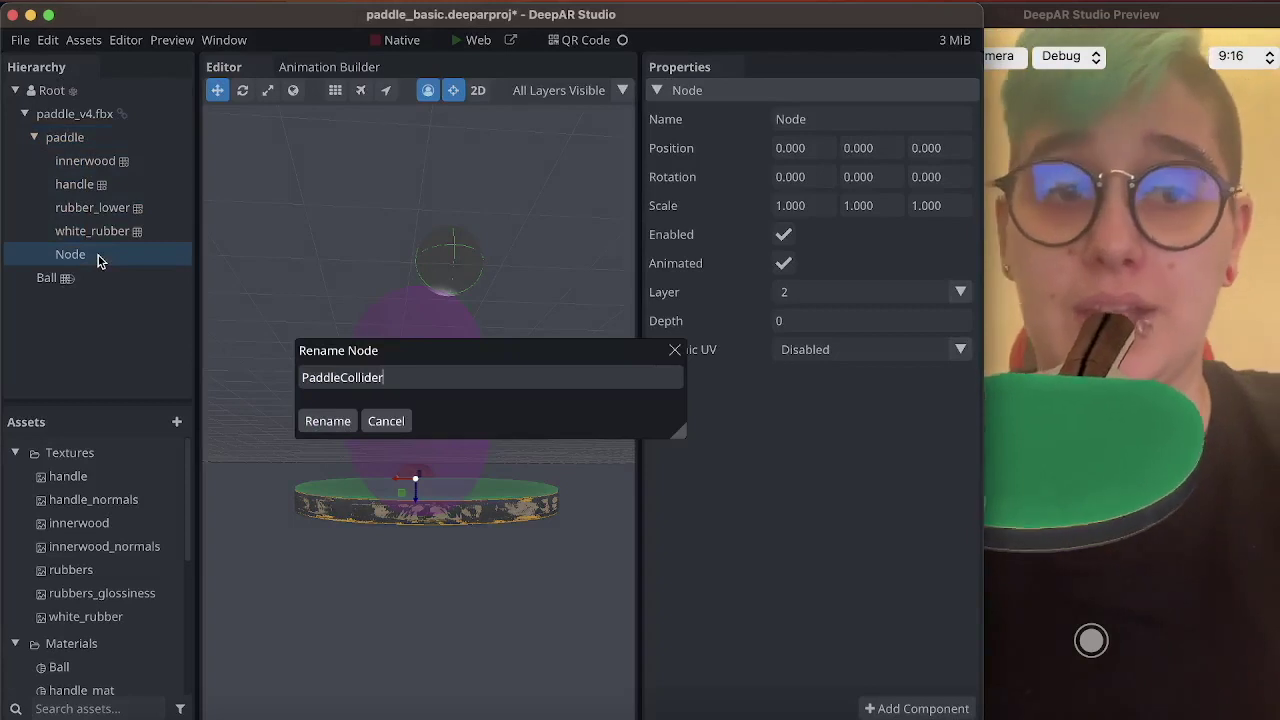
pyautogui.press('Return')
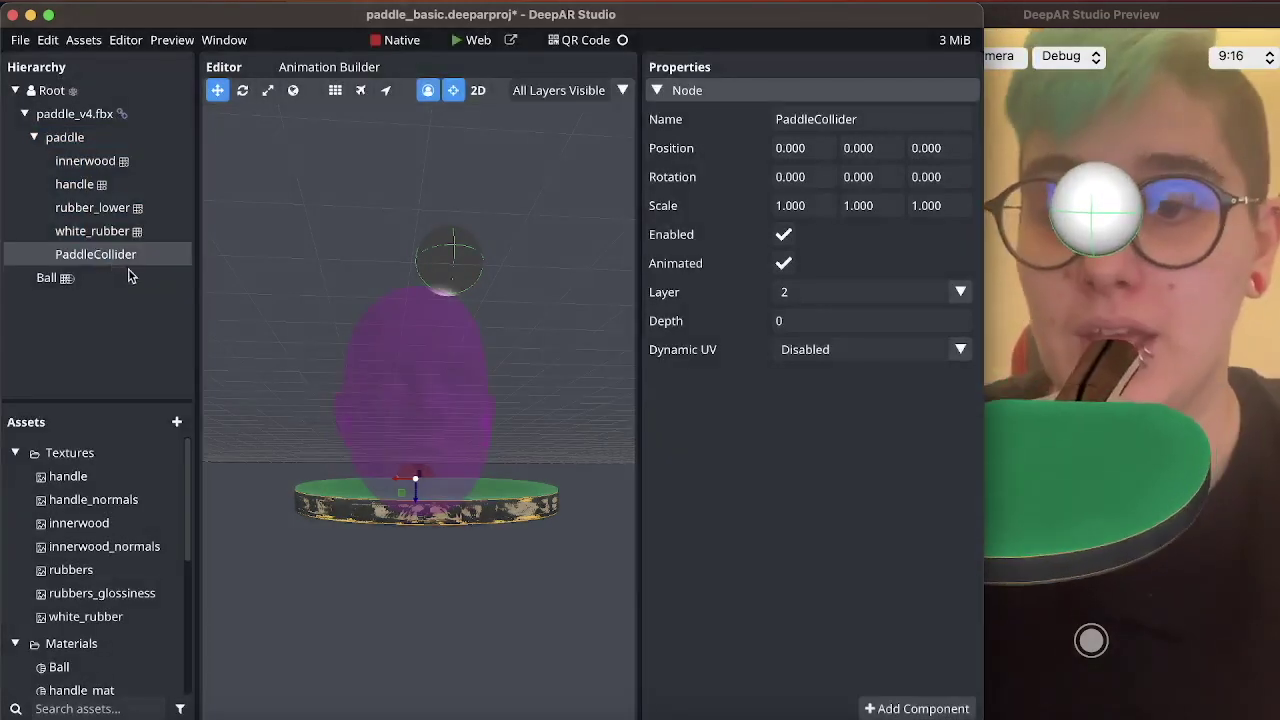
# Step: Move PaddleCollider onto the paddle blade at position 0, 15.529, -1.374
pyautogui.click(443, 532)
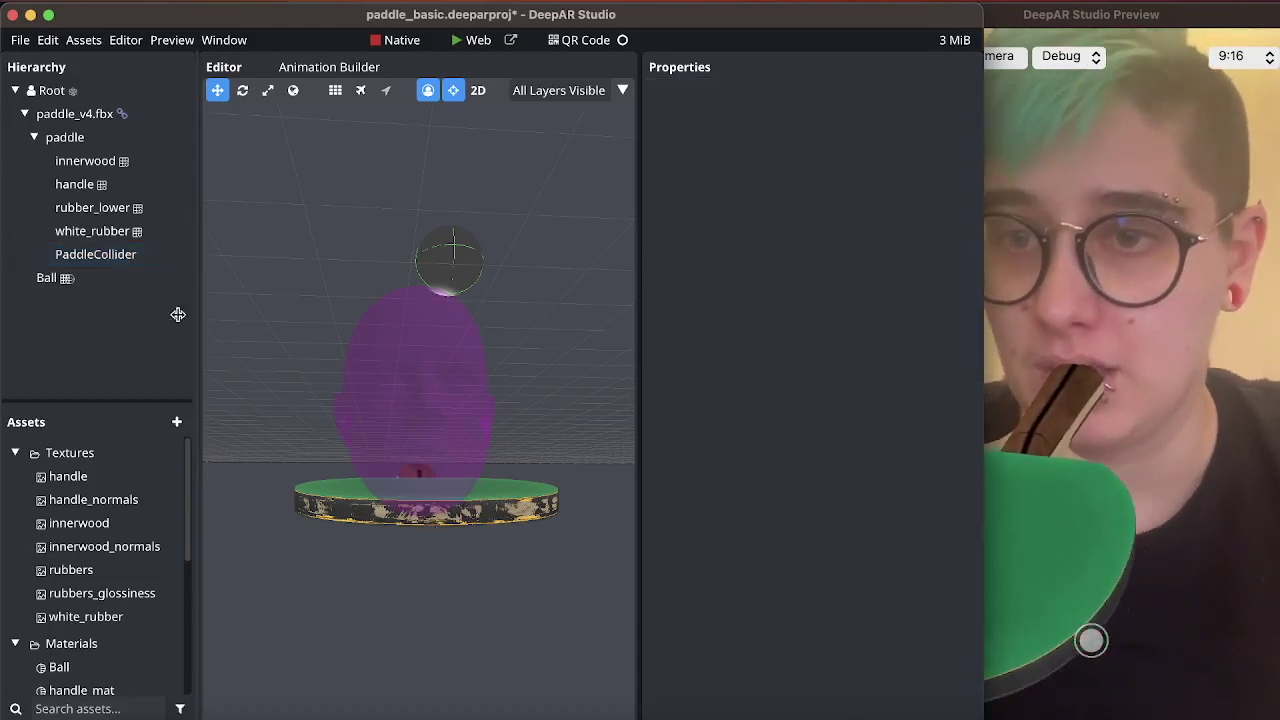
pyautogui.click(152, 257)
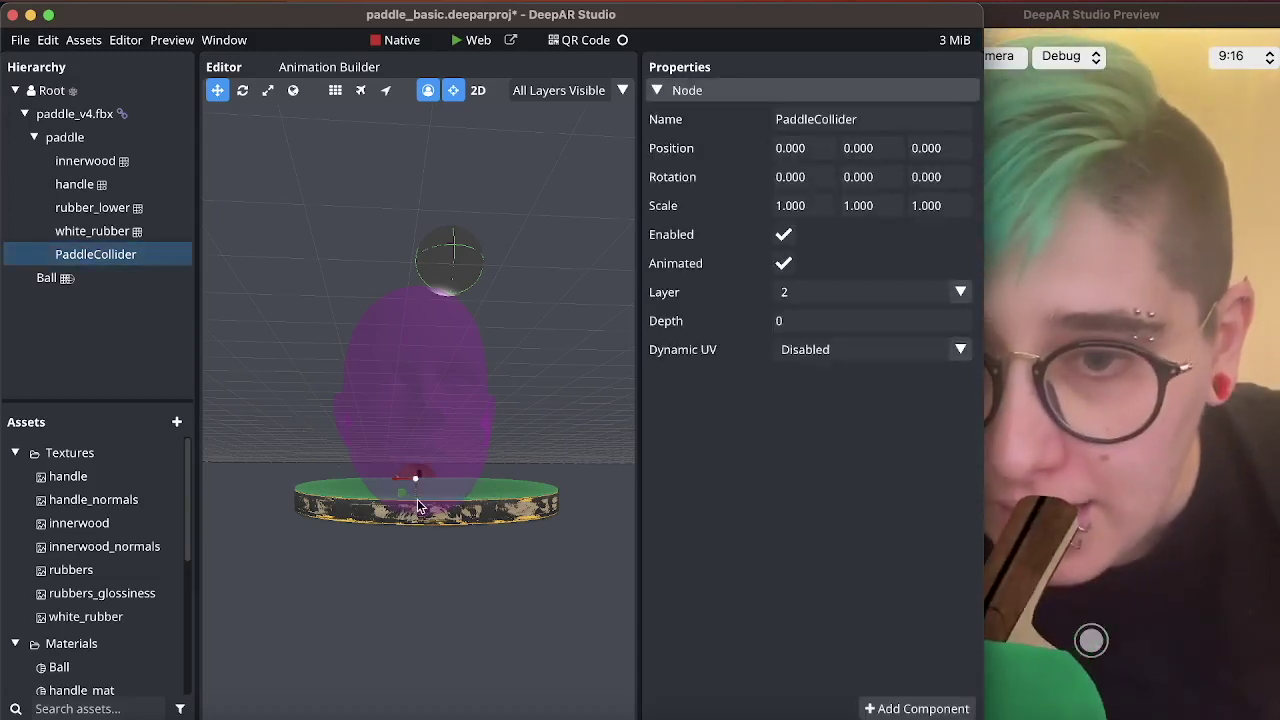
pyautogui.moveTo(417, 500); pyautogui.dragTo(417, 532)
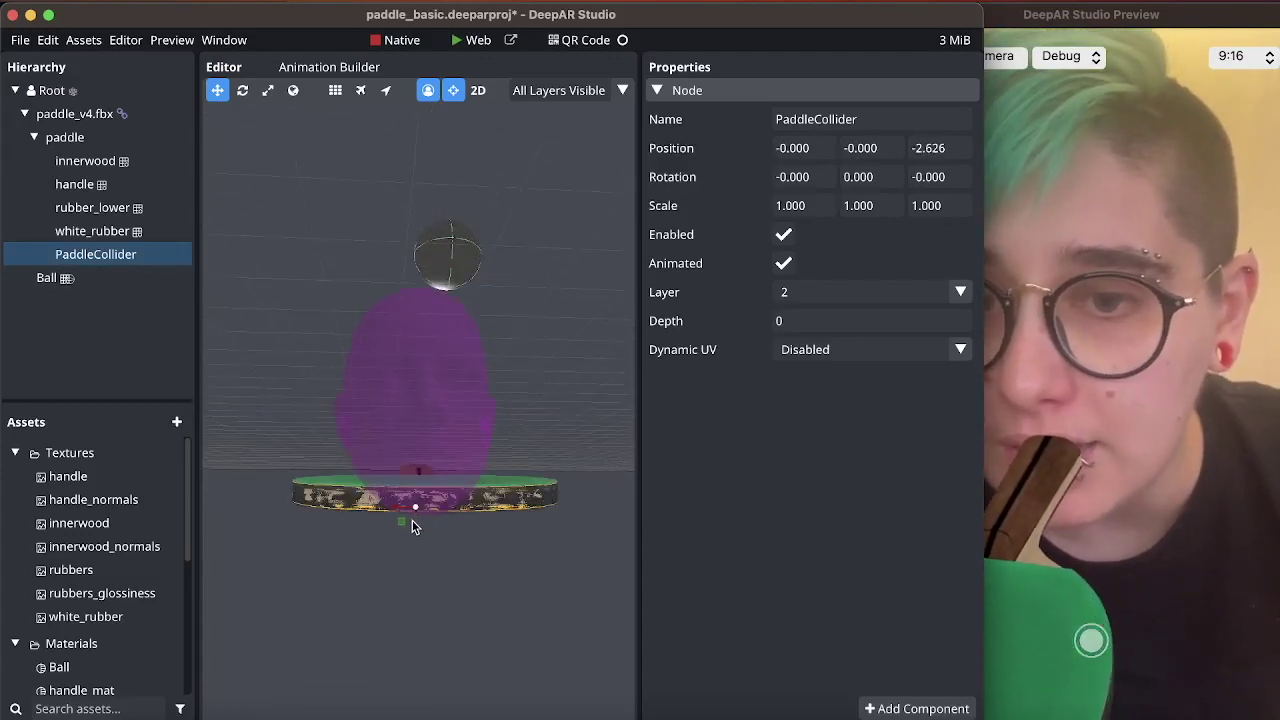
pyautogui.moveTo(401, 549); pyautogui.dragTo(220, 534)
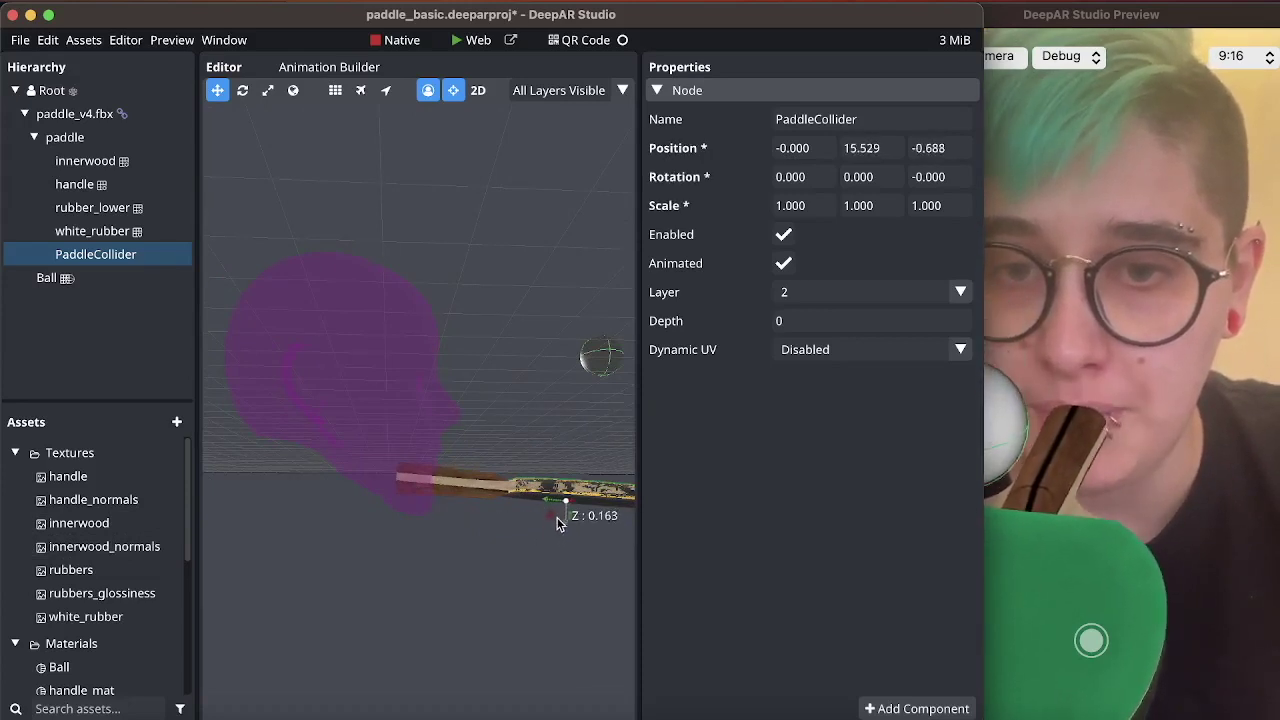
pyautogui.moveTo(538, 549); pyautogui.dragTo(313, 527)
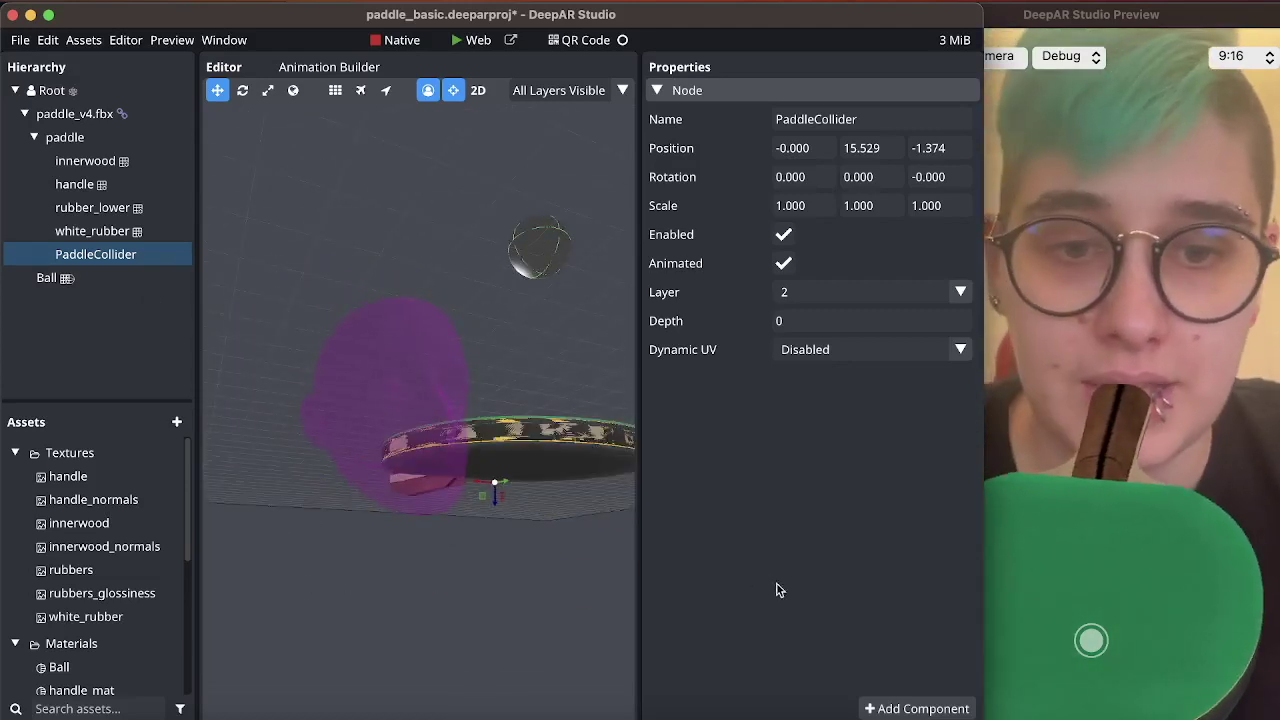
# Step: Add a solid Physics Box Body to PaddleCollider with mass 1.000 and extent 1, 1, 1
pyautogui.click(915, 707)
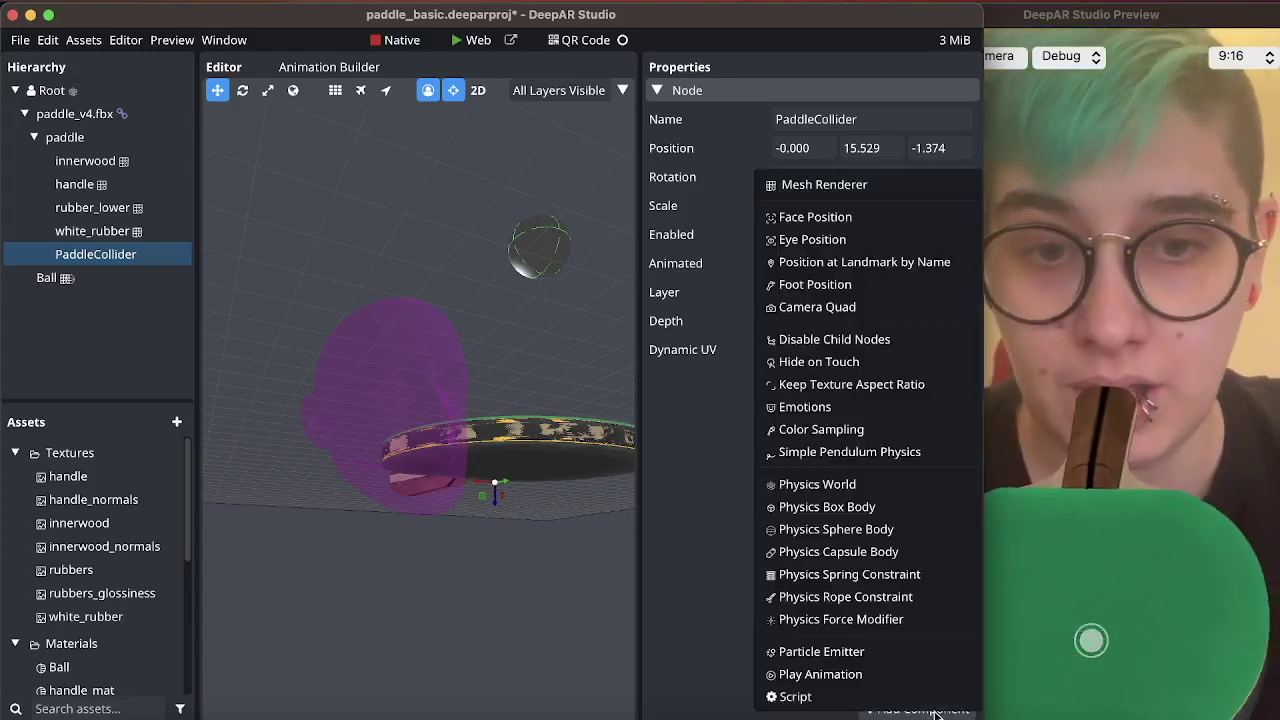
pyautogui.click(829, 510)
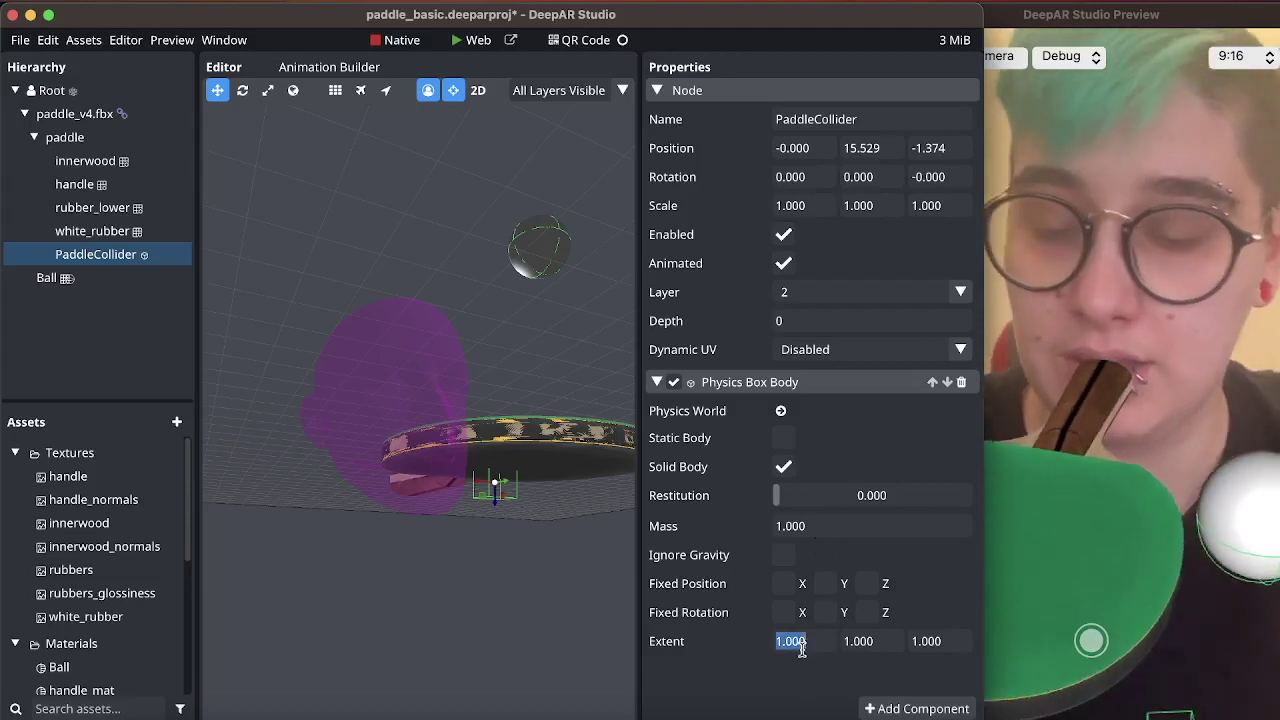
# Step: Resize PaddleCollider's box body to extents 8, 10, 1 and orbit to check it covers the paddle
pyautogui.write('5')
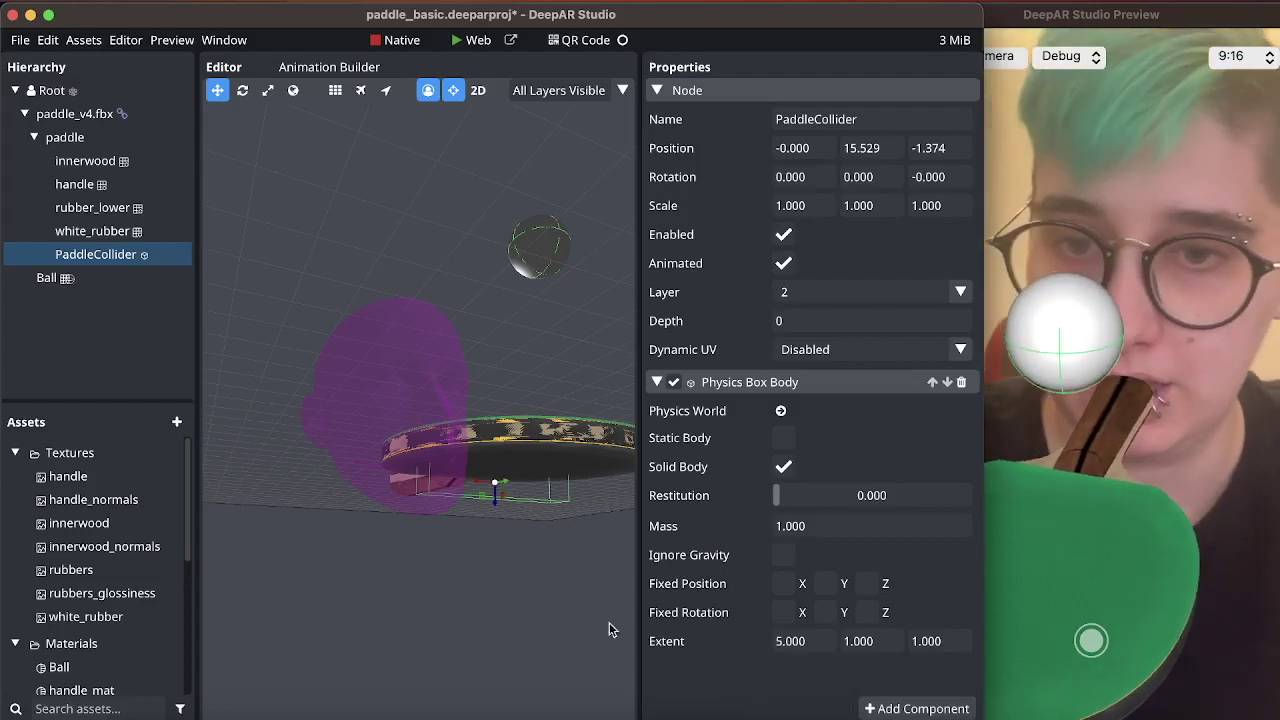
pyautogui.moveTo(609, 629); pyautogui.dragTo(492, 630)
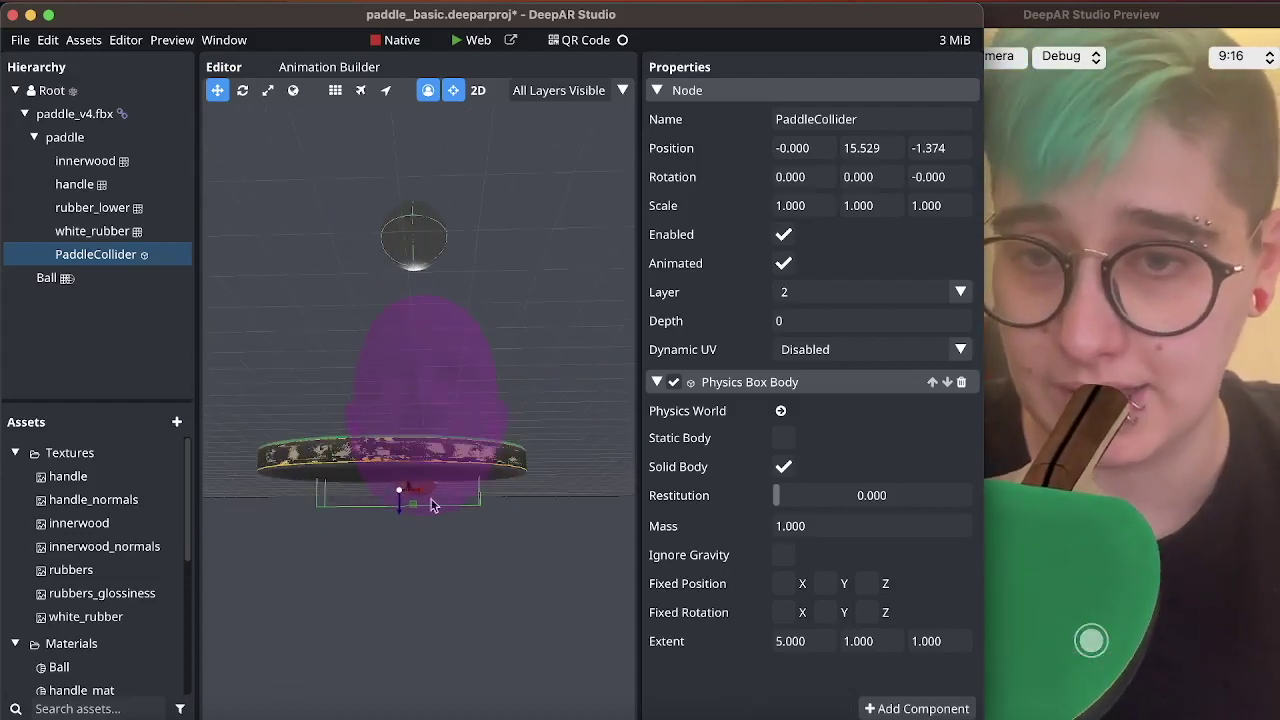
pyautogui.moveTo(432, 505); pyautogui.dragTo(461, 567)
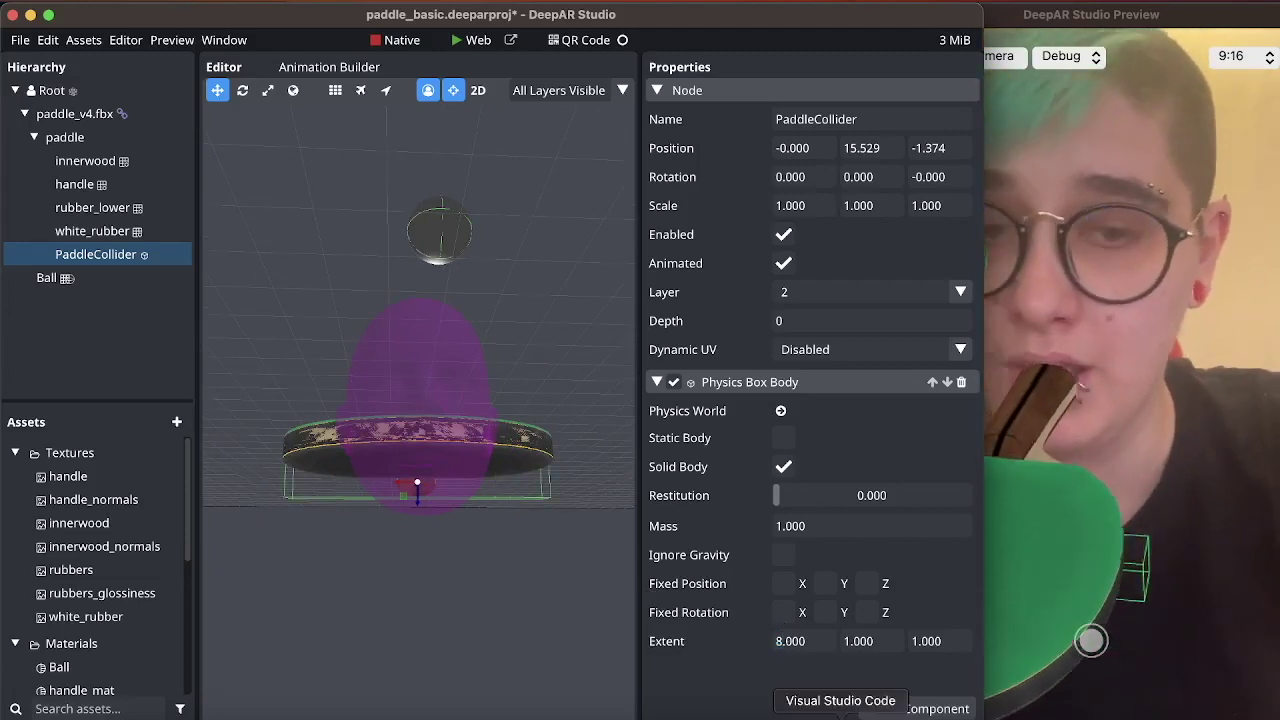
pyautogui.moveTo(447, 643); pyautogui.dragTo(309, 557)
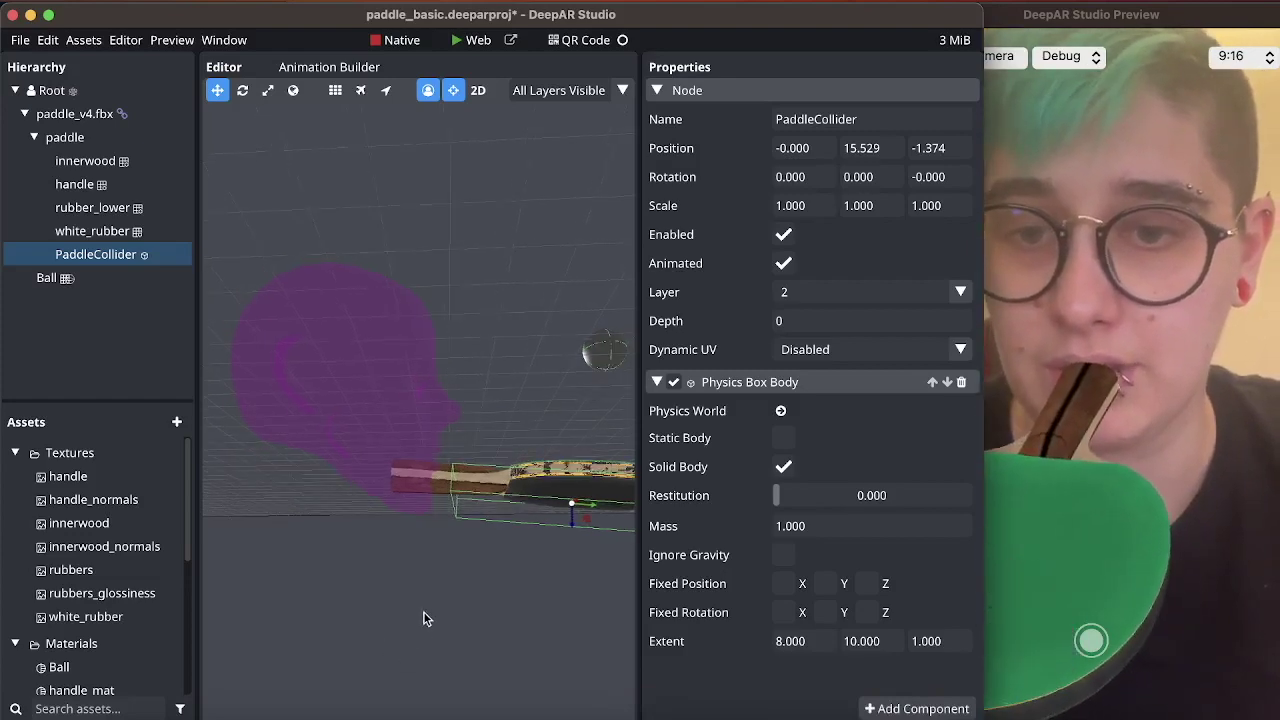
pyautogui.moveTo(433, 602); pyautogui.dragTo(206, 703)
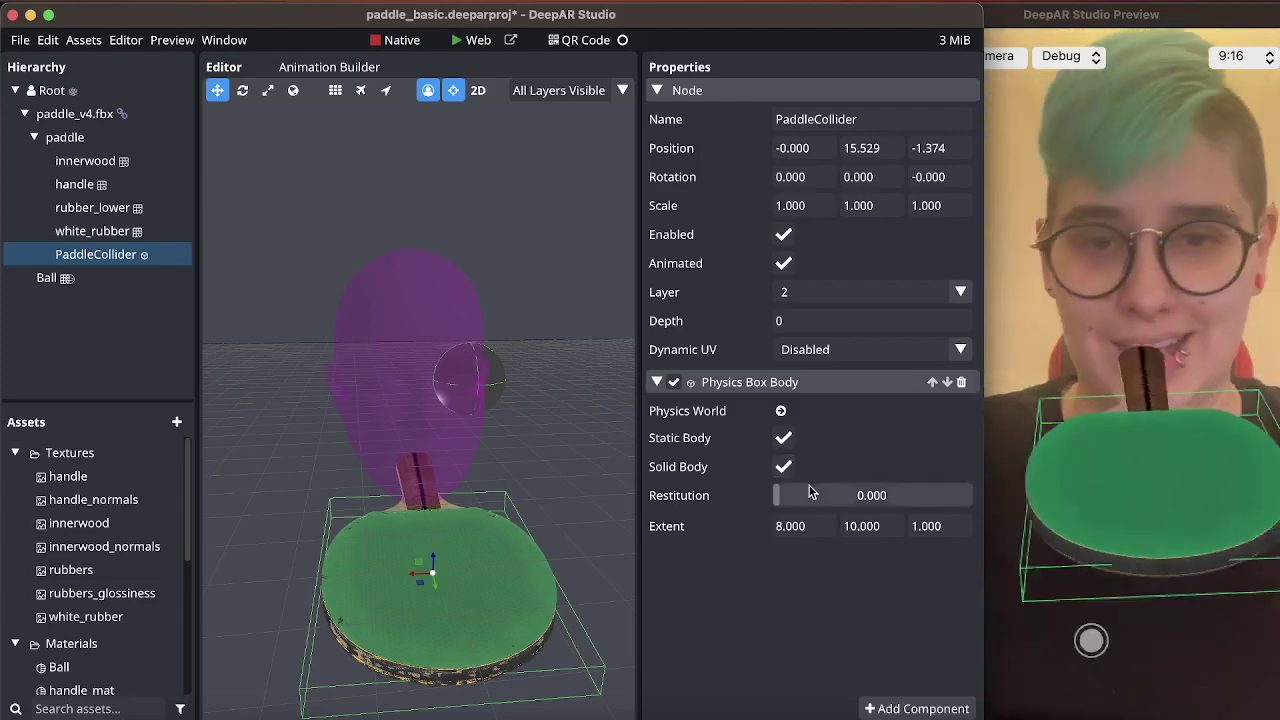
# Step: Lock the Ball's position on the Z axis
pyautogui.click(46, 277)
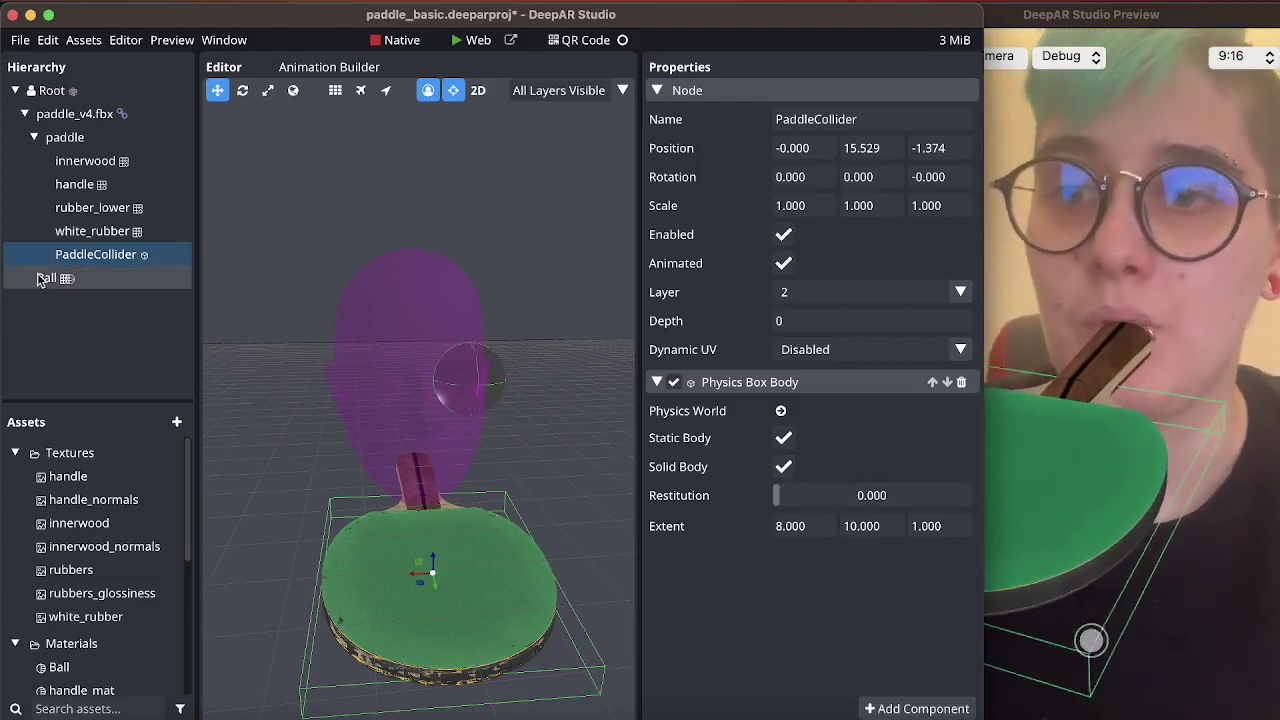
pyautogui.scroll(-3, 765, 505)
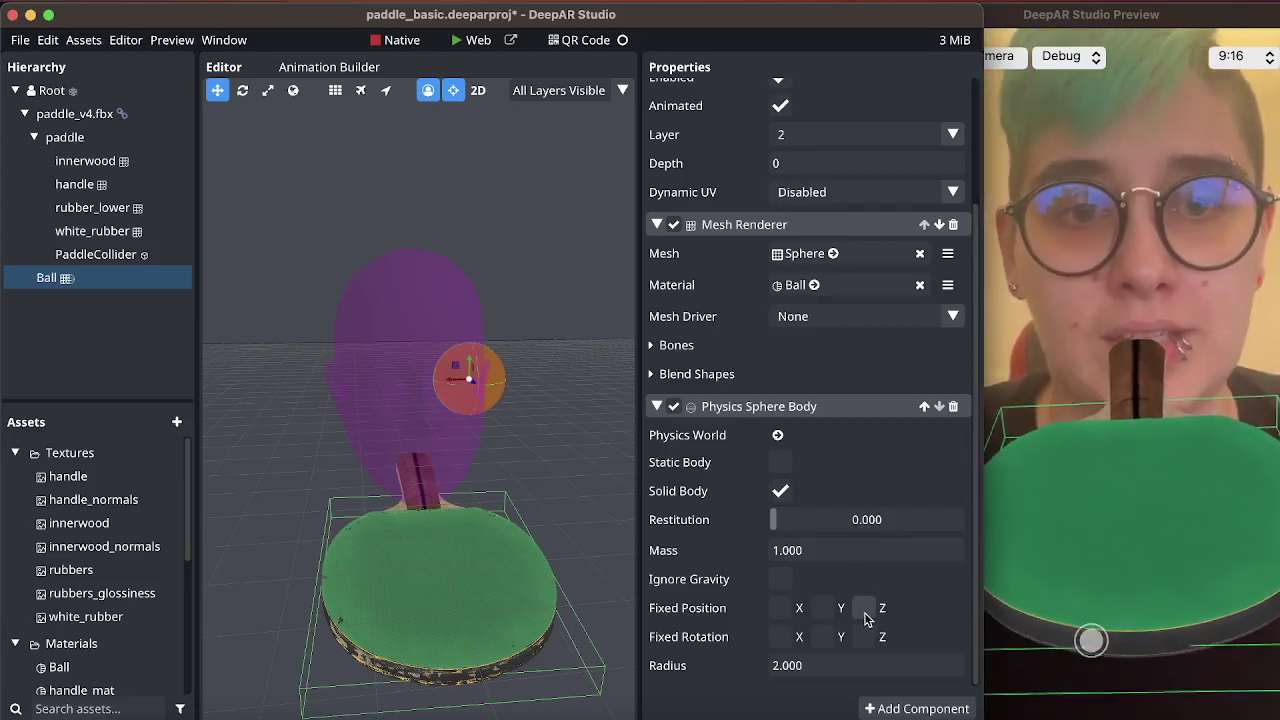
pyautogui.click(865, 614)
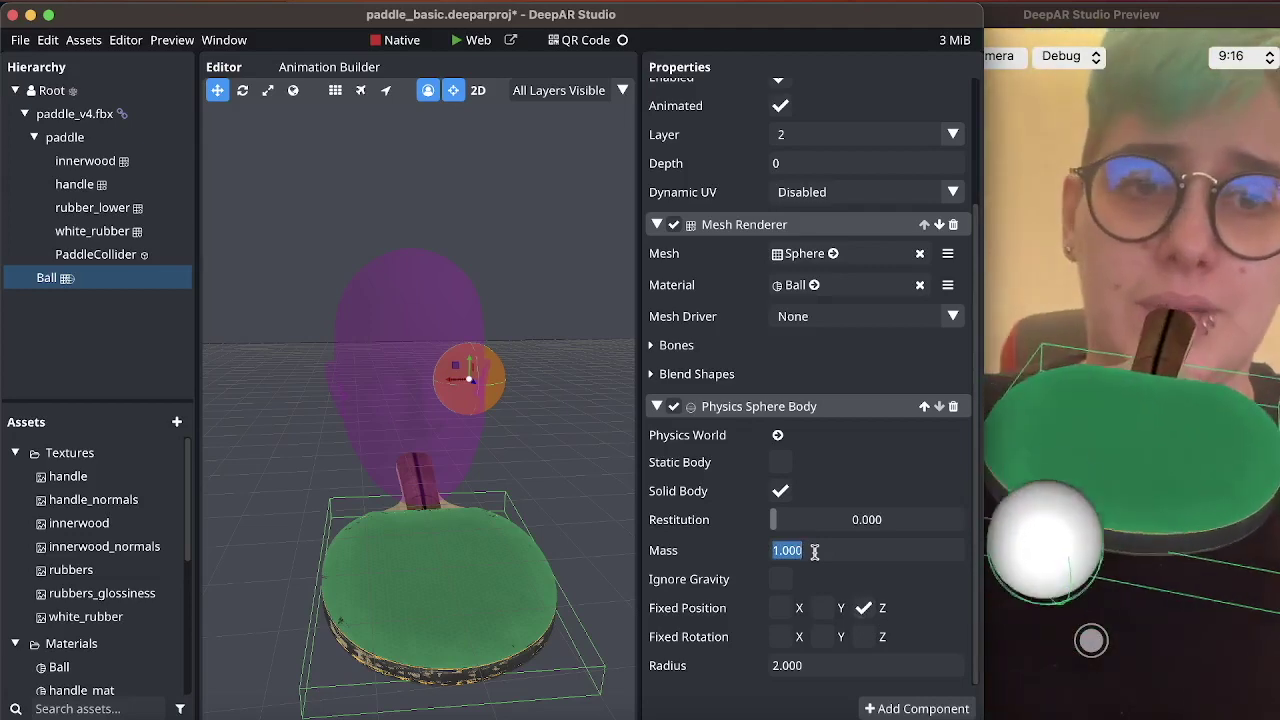
# Step: Give the Ball a mass of 200 and a restitution of about 0.886
pyautogui.write('200')
pyautogui.press('Return')
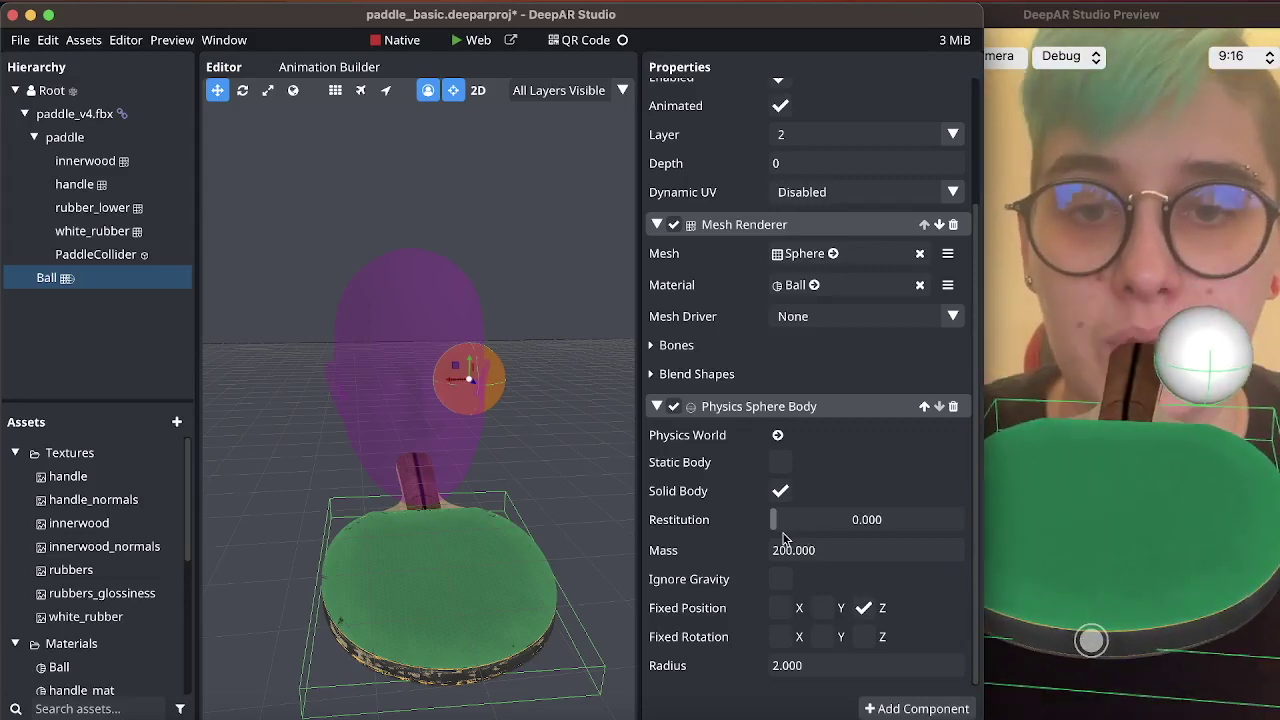
pyautogui.moveTo(778, 528); pyautogui.dragTo(875, 522)
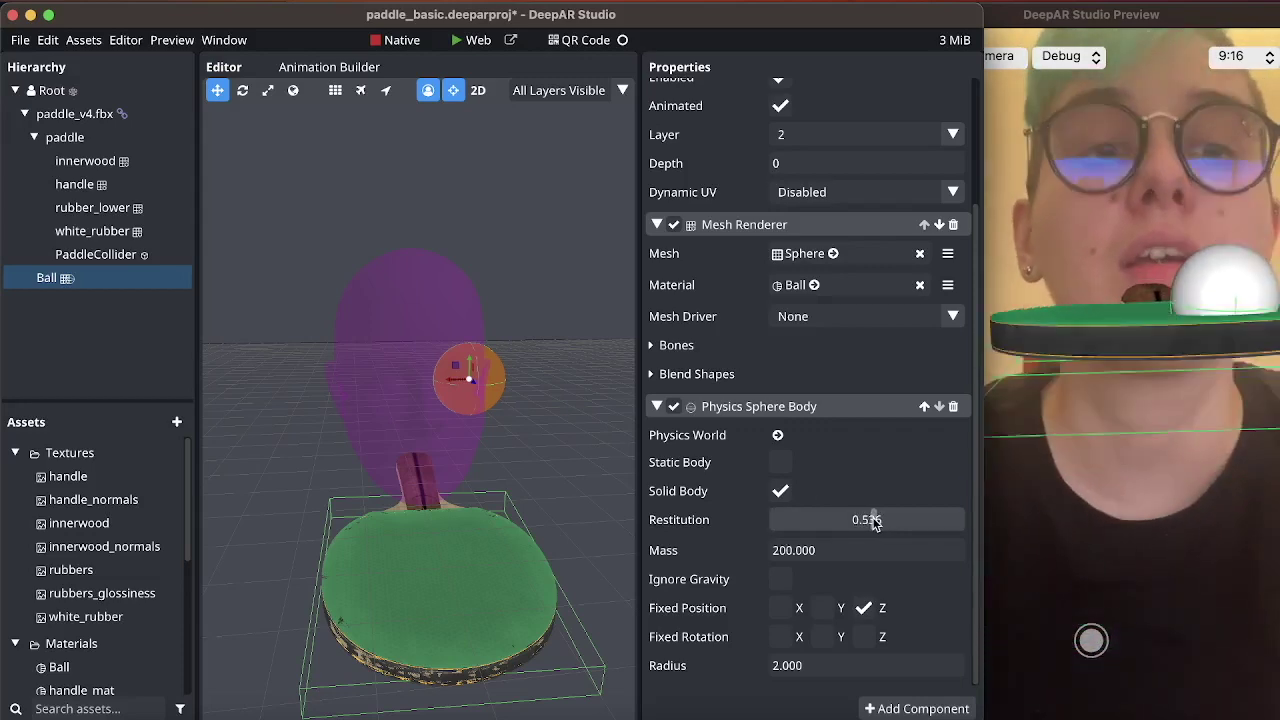
pyautogui.moveTo(873, 519); pyautogui.dragTo(876, 519)
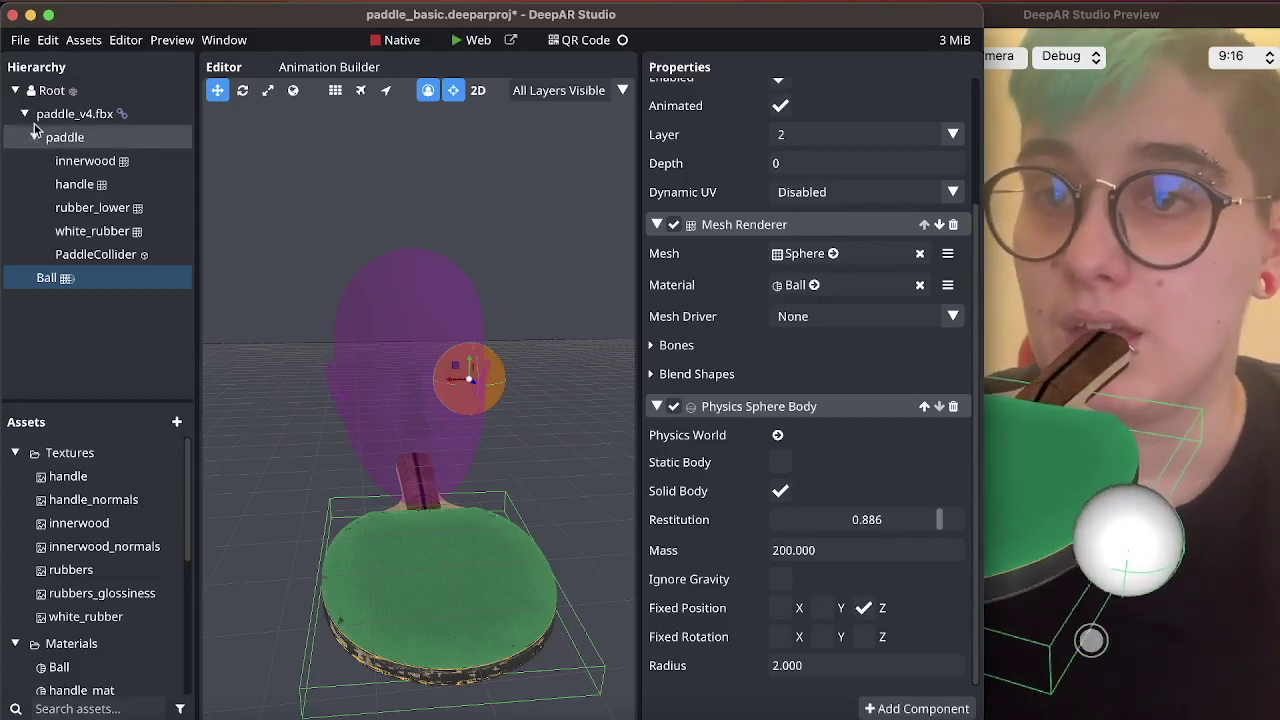
# Step: Raise the Root physics world gravity on Y to 98.1
pyautogui.click(56, 95)
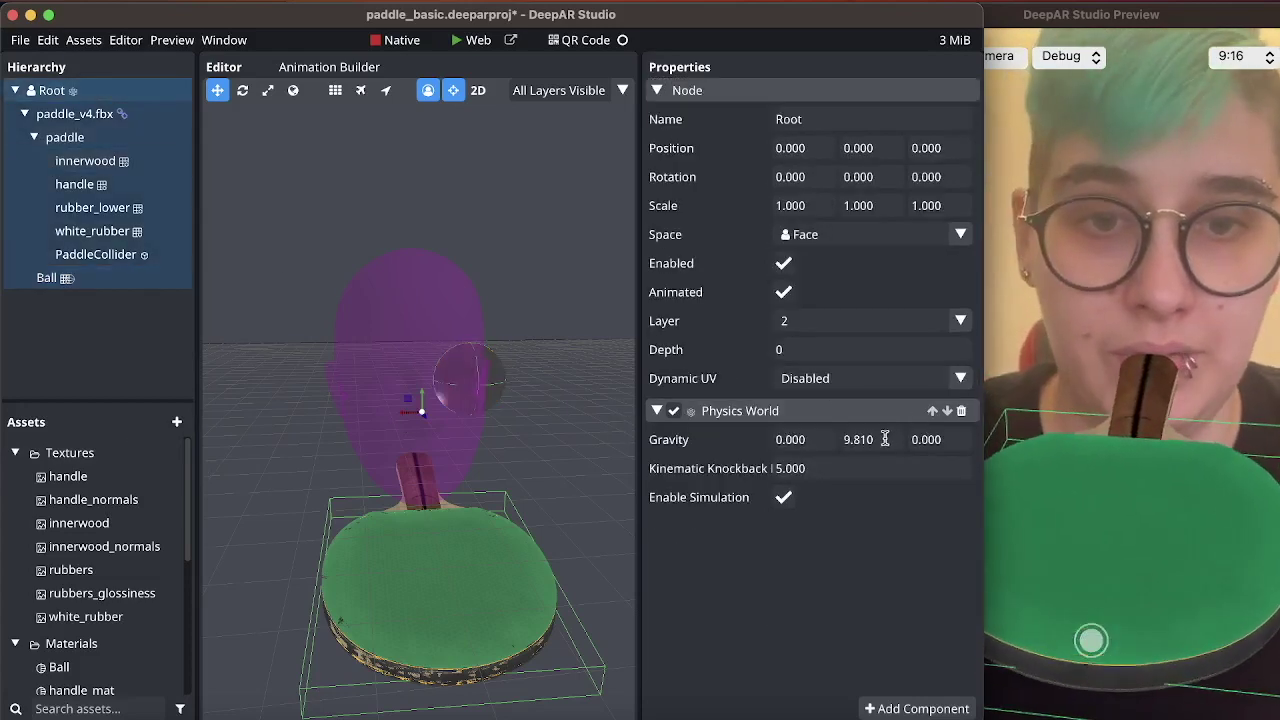
pyautogui.click(870, 438)
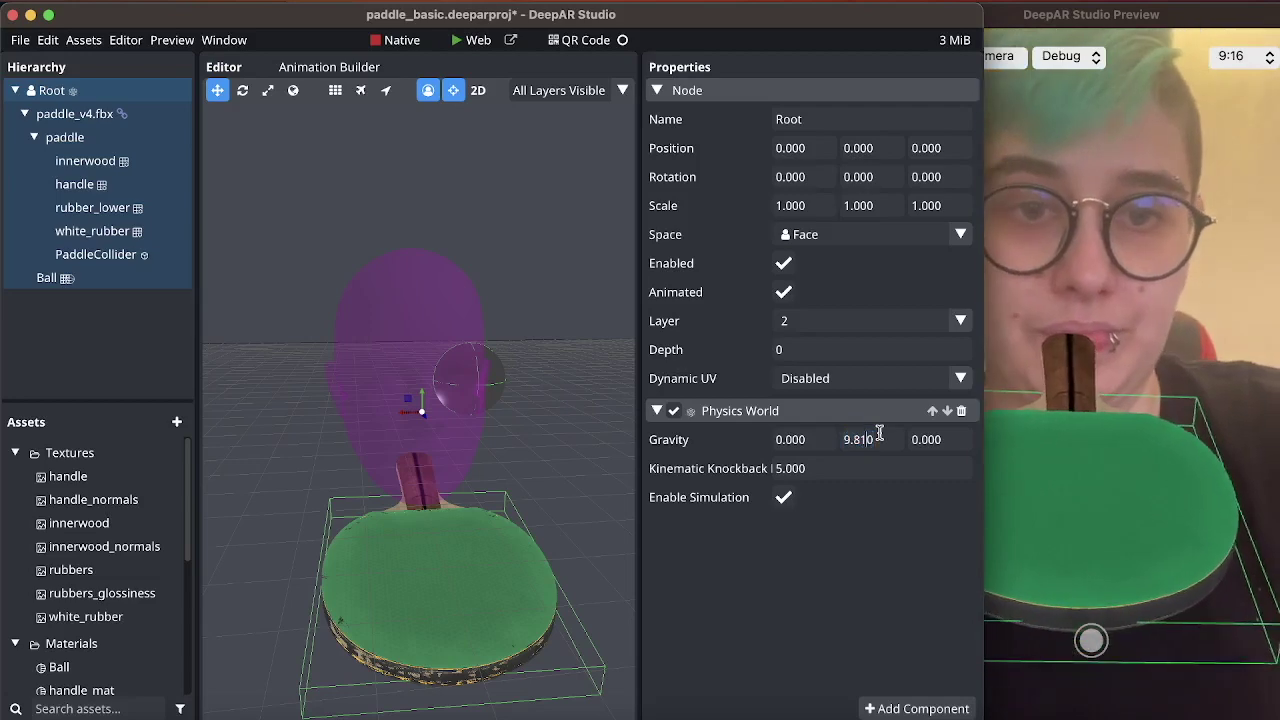
pyautogui.write('0')
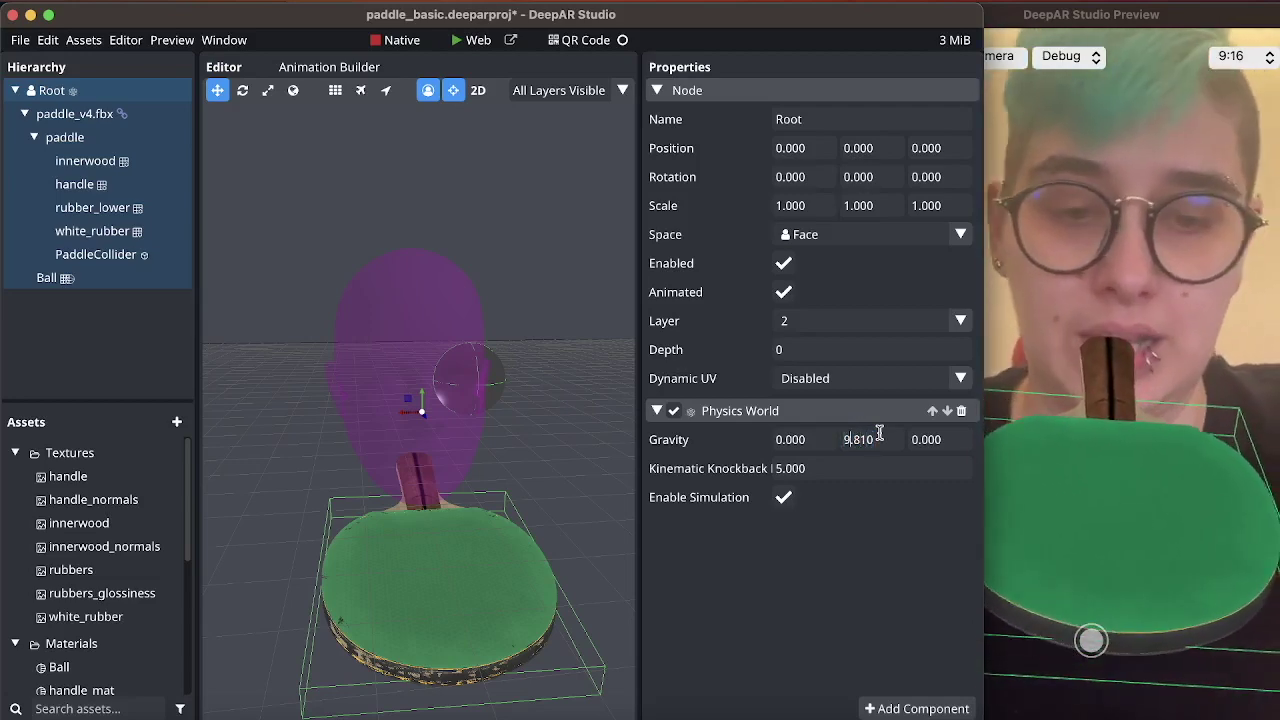
pyautogui.press('Return')
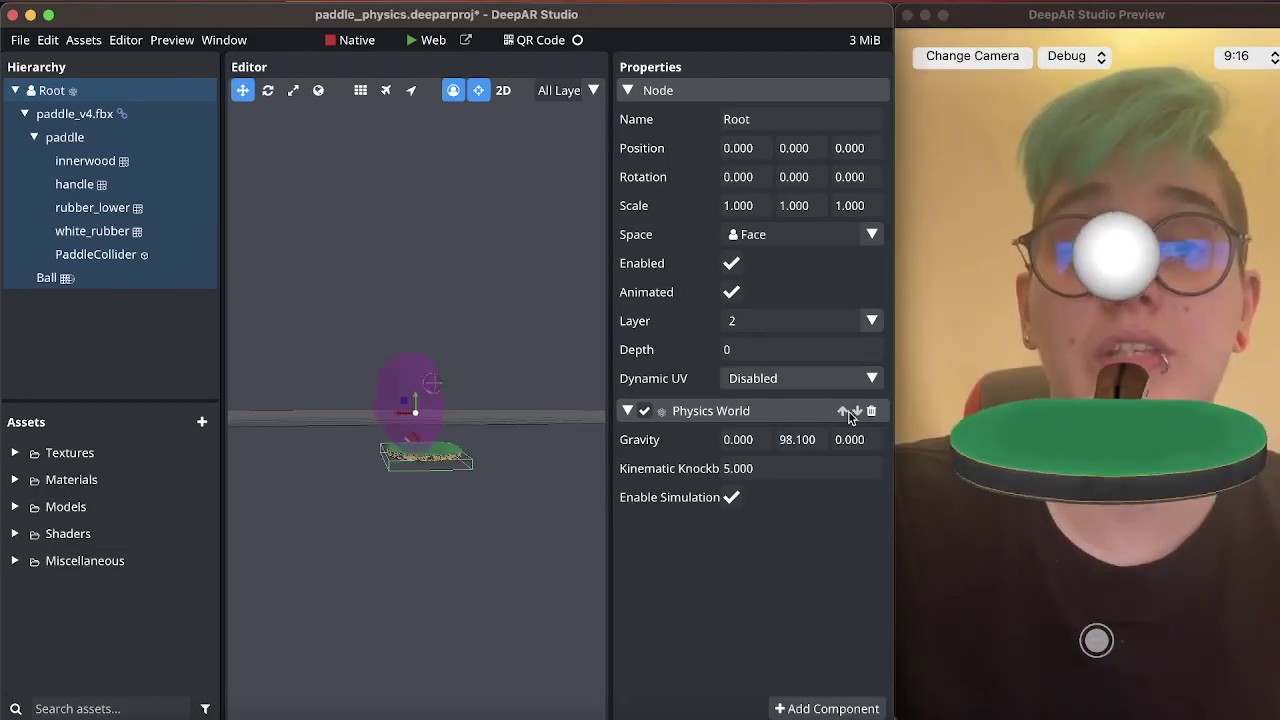
# Step: Set the physics world kinematic knockback to 100, then select PaddleCollider
pyautogui.click(771, 469)
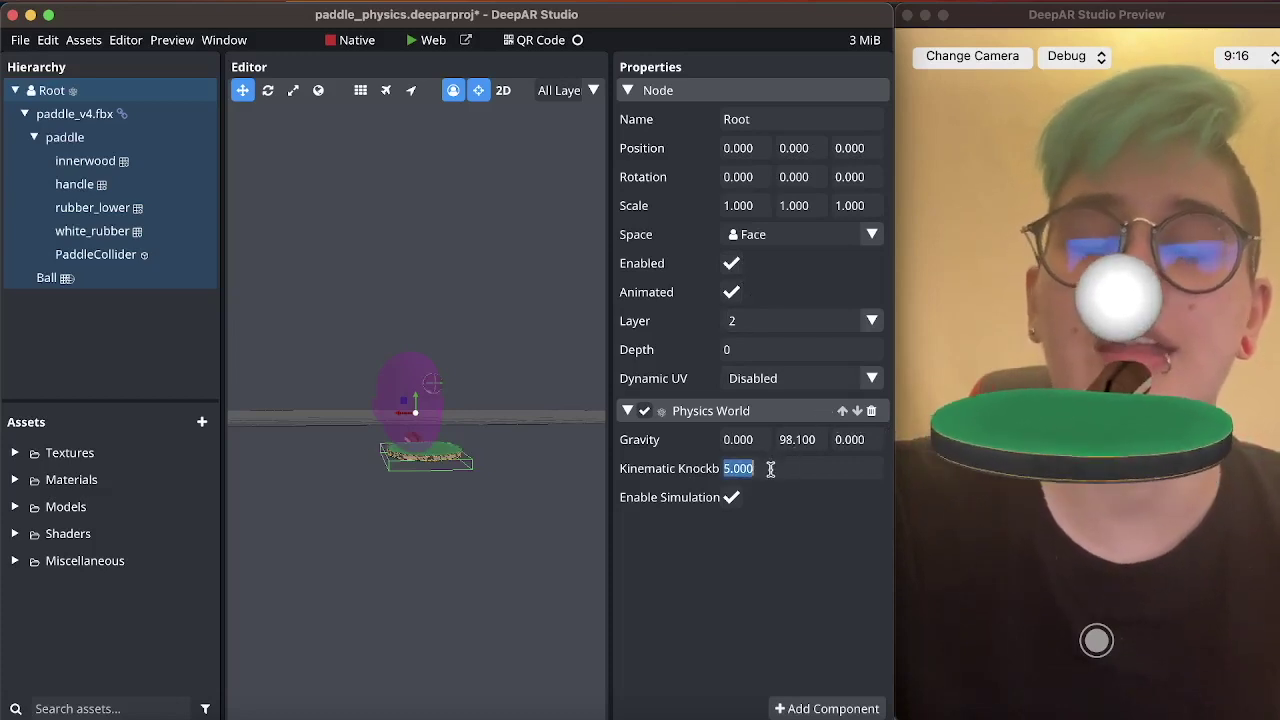
pyautogui.write('100')
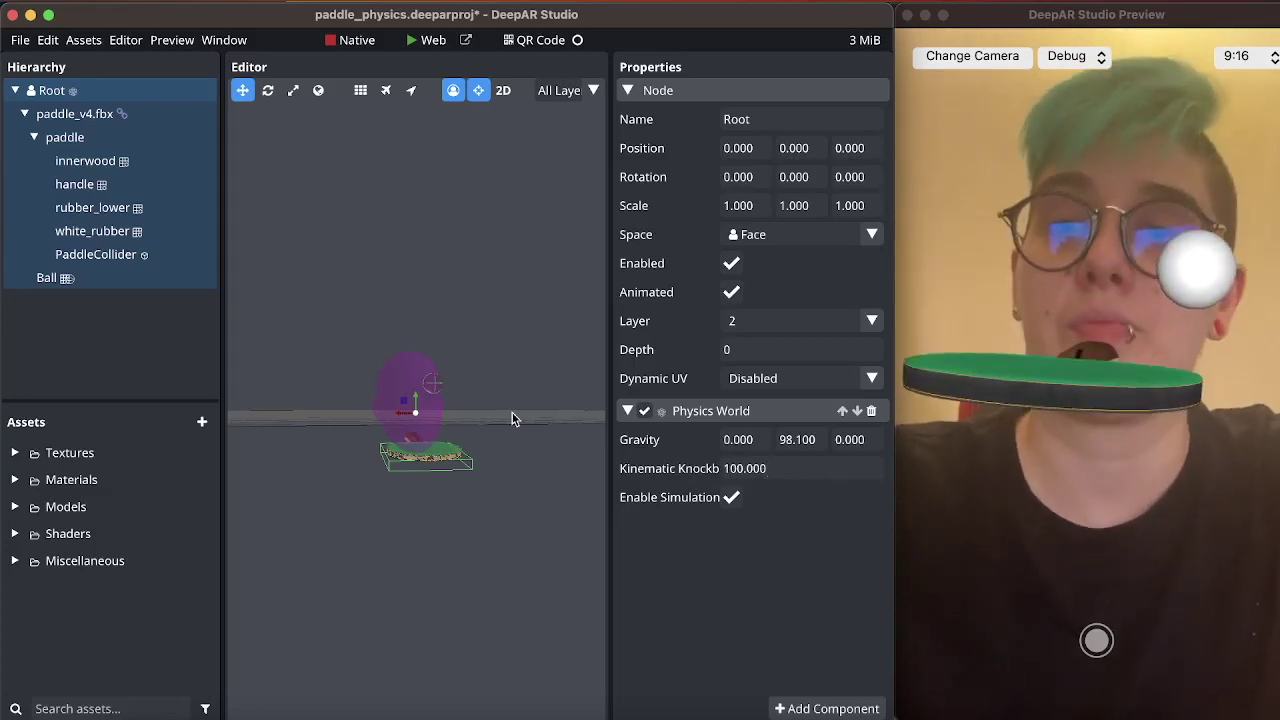
pyautogui.click(124, 257)
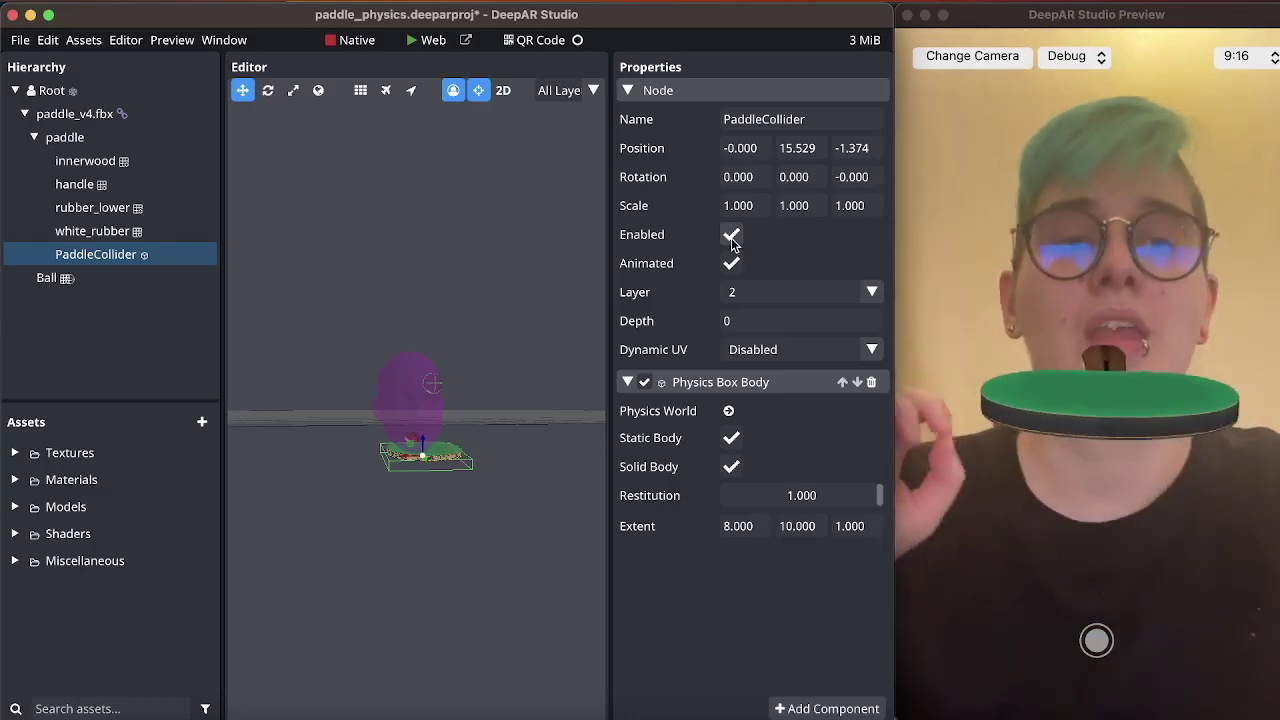
# Step: Set the PaddleCollider box Z extent to 3, then nudge the box along Z
pyautogui.click(850, 526)
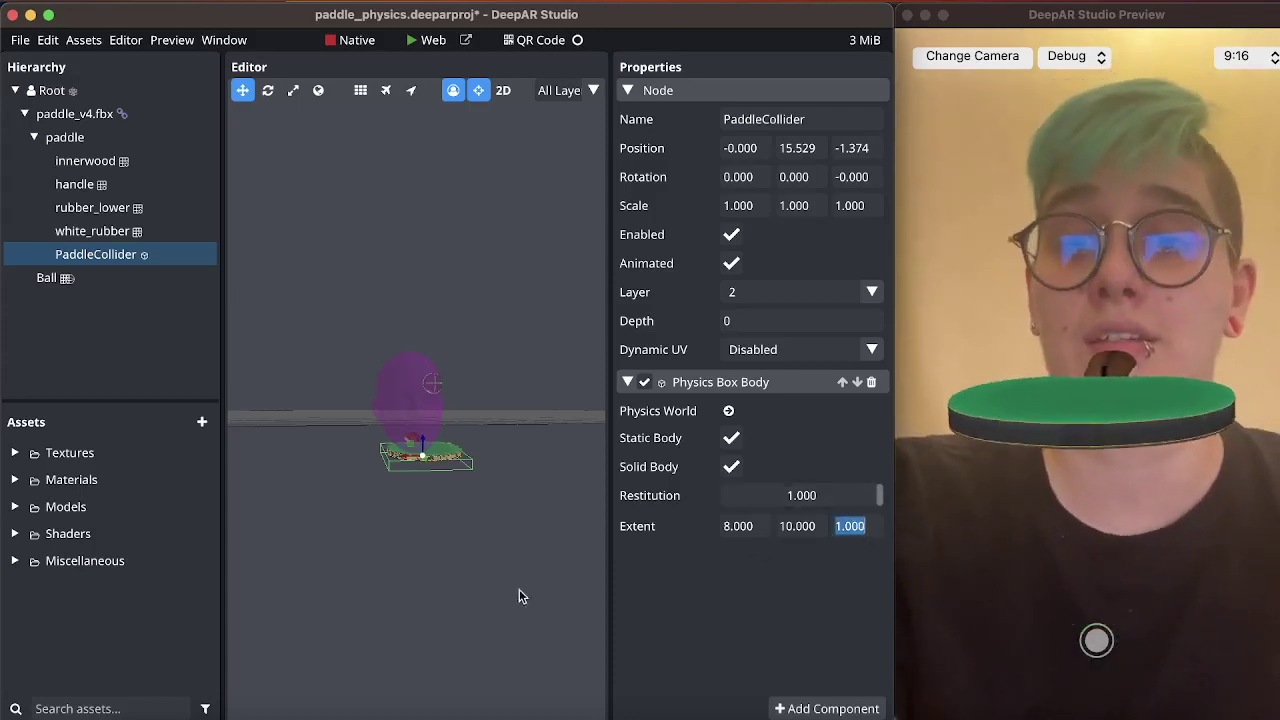
pyautogui.write('3')
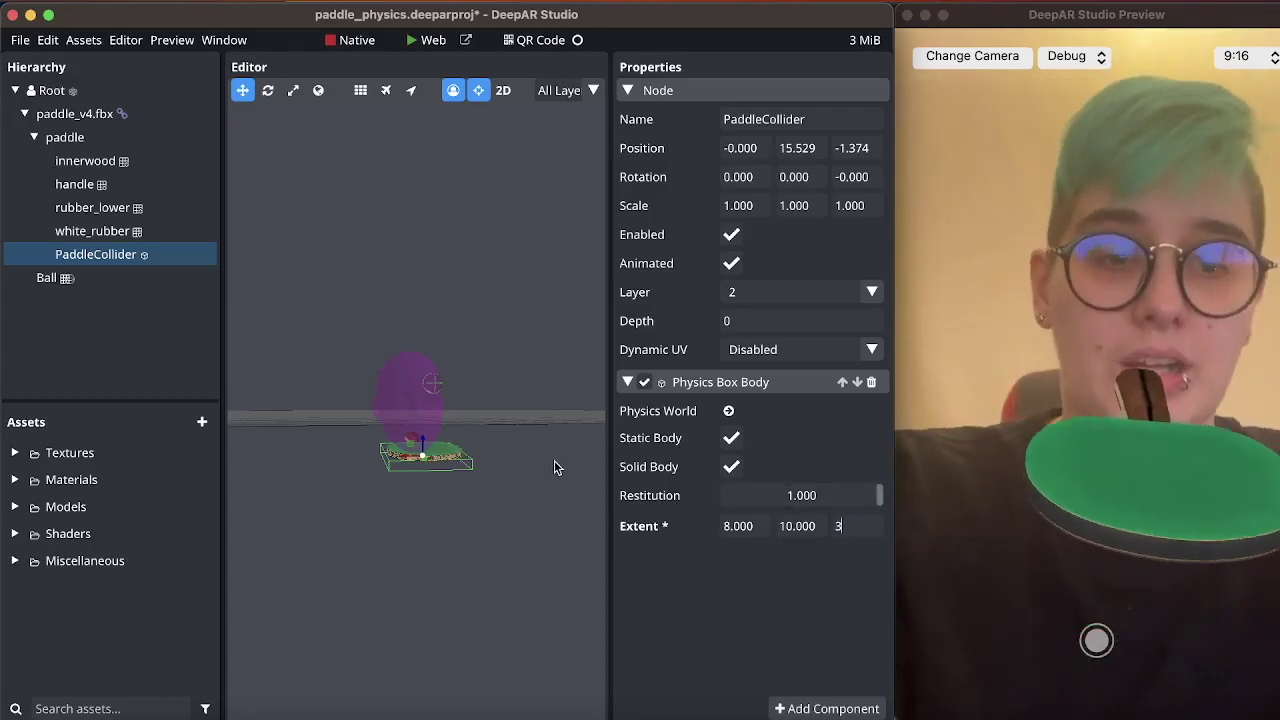
pyautogui.press('Return')
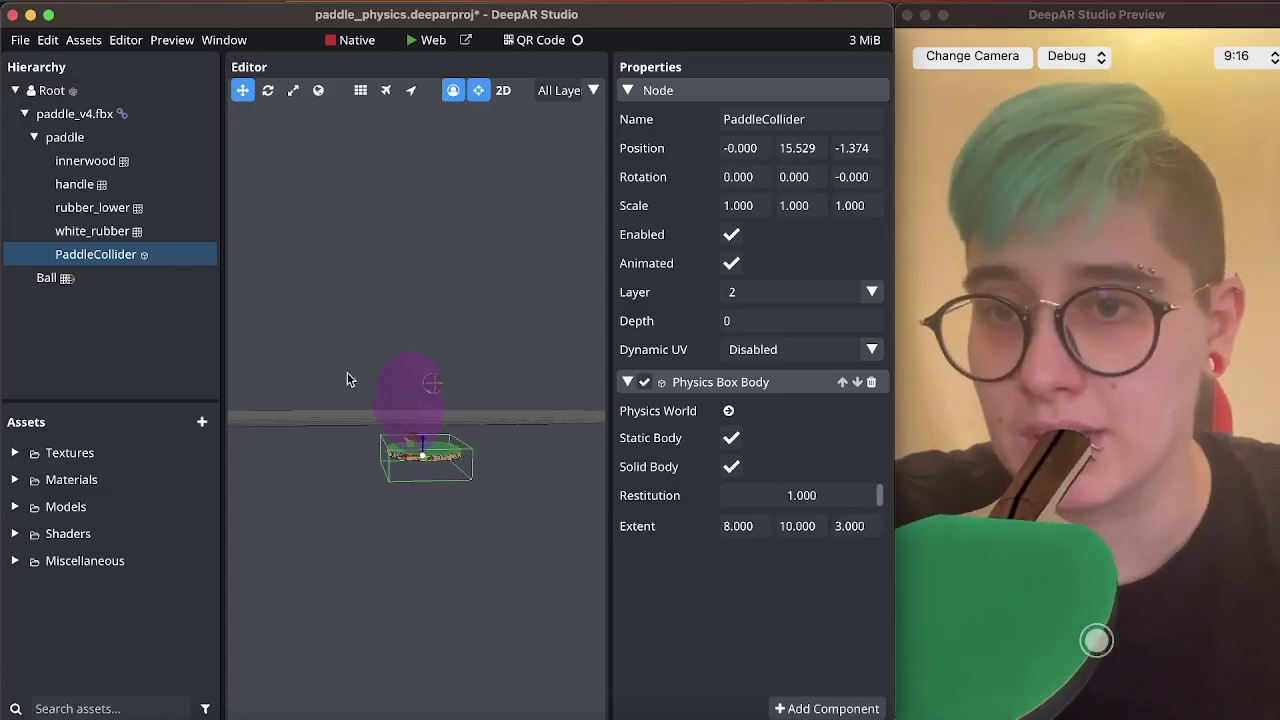
pyautogui.moveTo(423, 442); pyautogui.dragTo(423, 450)
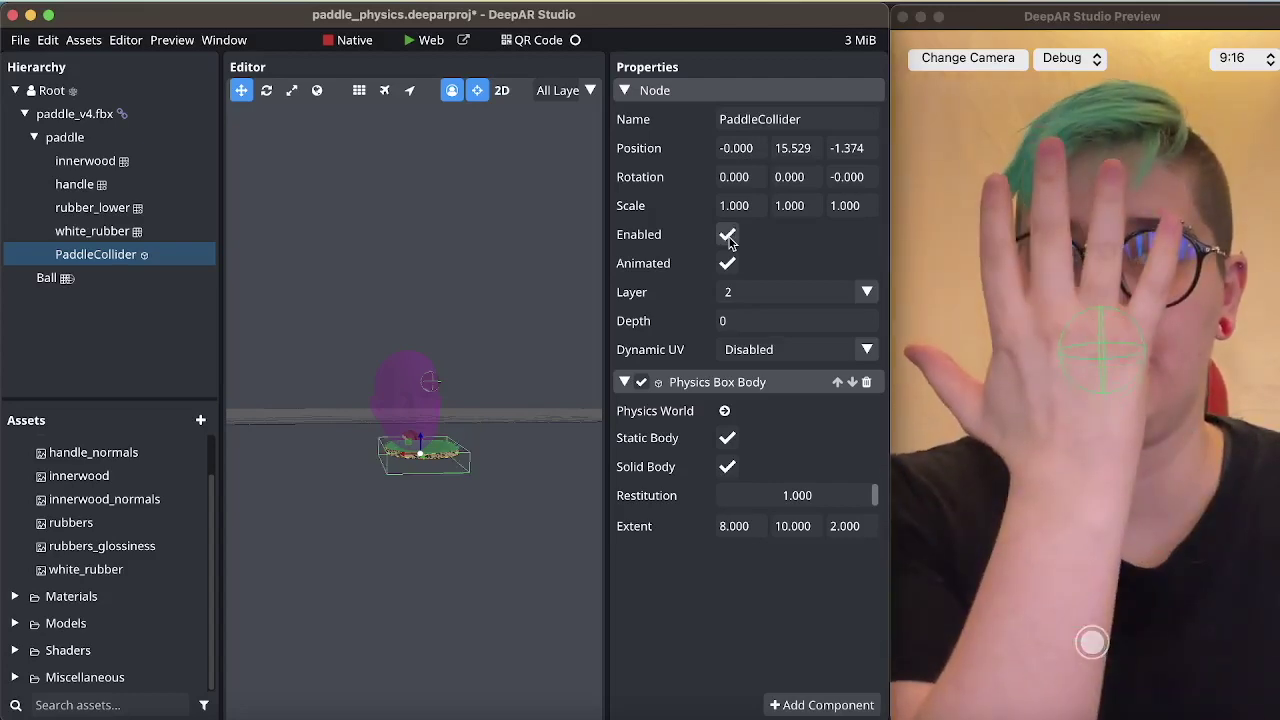
pyautogui.click(727, 236)
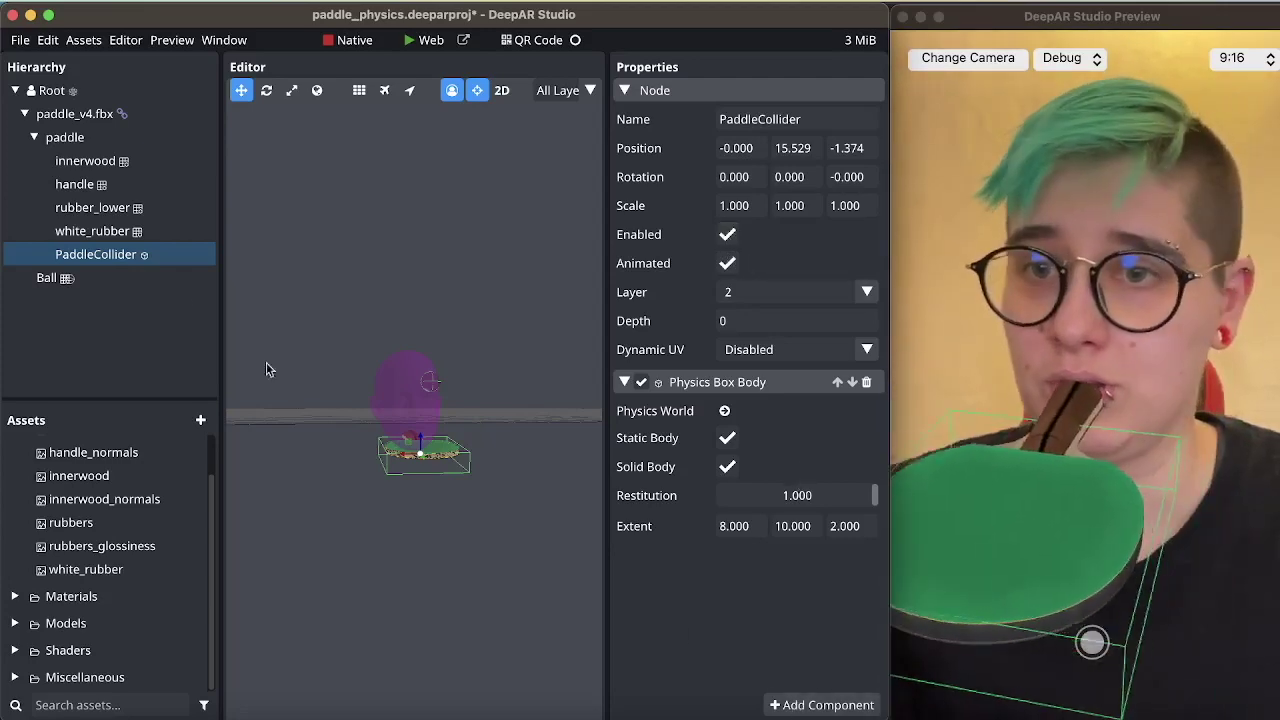
pyautogui.click(55, 138)
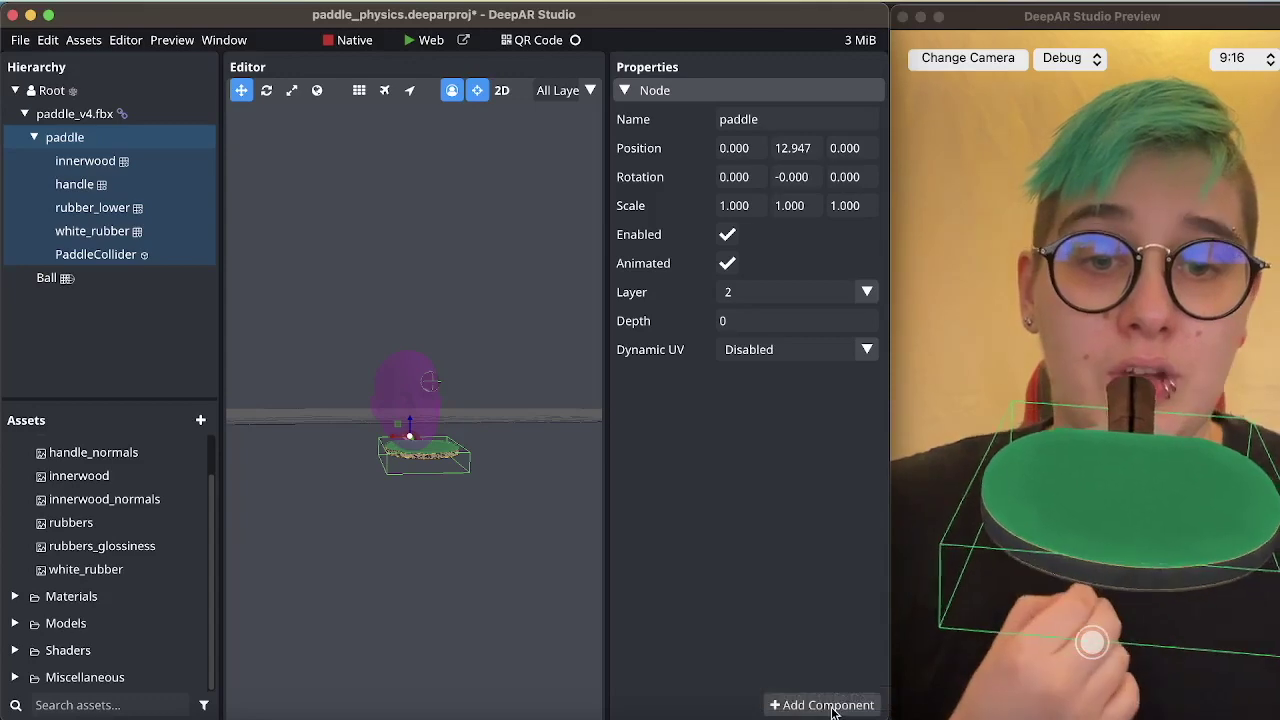
# Step: Add a Disable Child Nodes component to the paddle with the Face Invisible condition
pyautogui.click(827, 705)
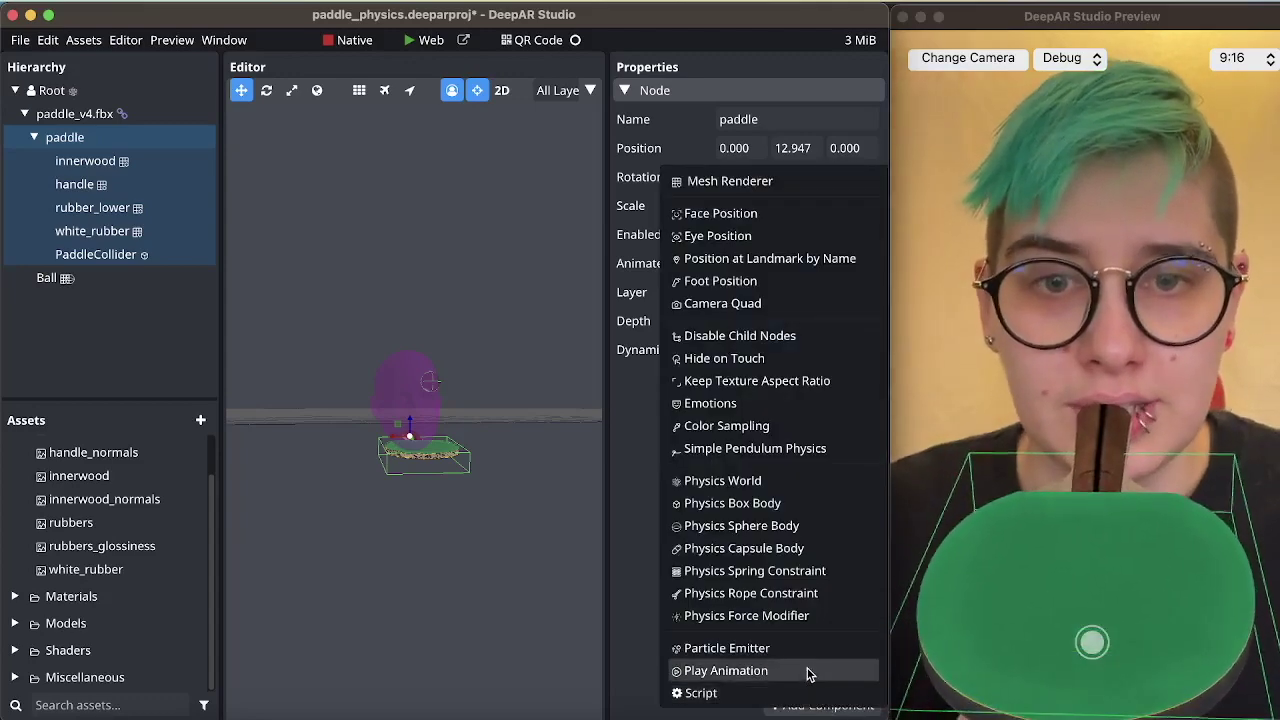
pyautogui.click(714, 336)
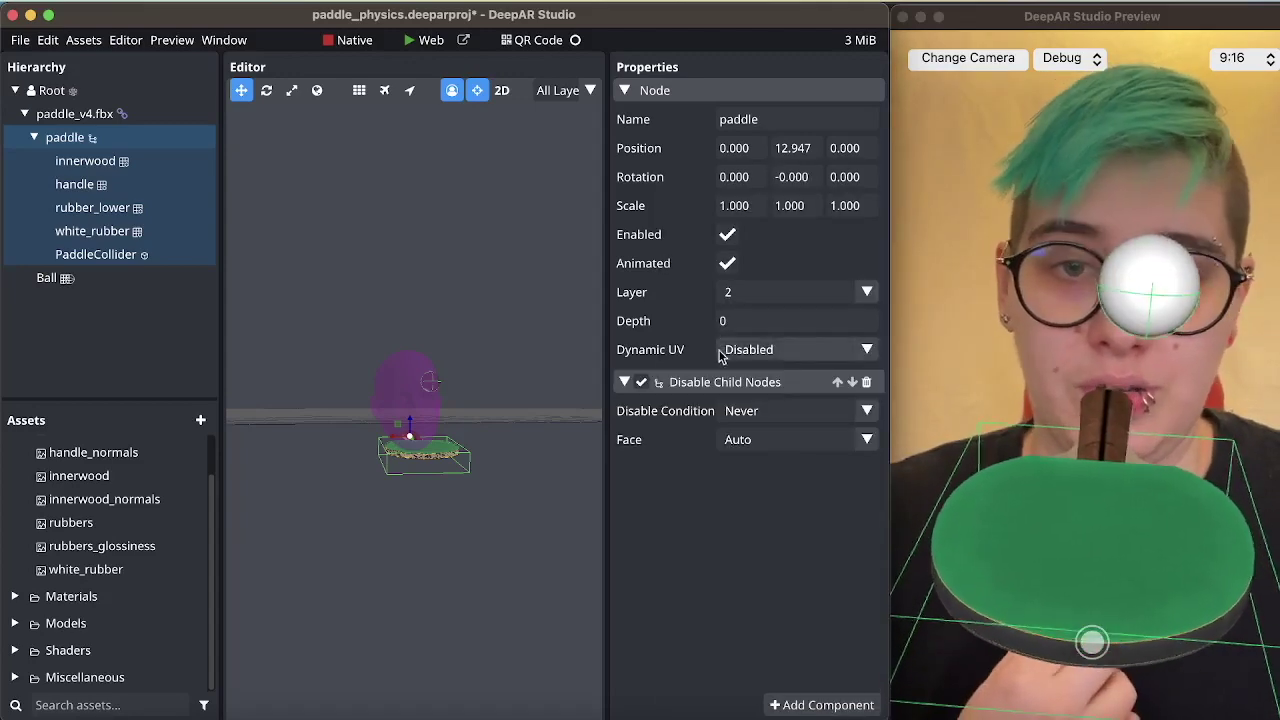
pyautogui.click(866, 412)
pyautogui.click(829, 463)
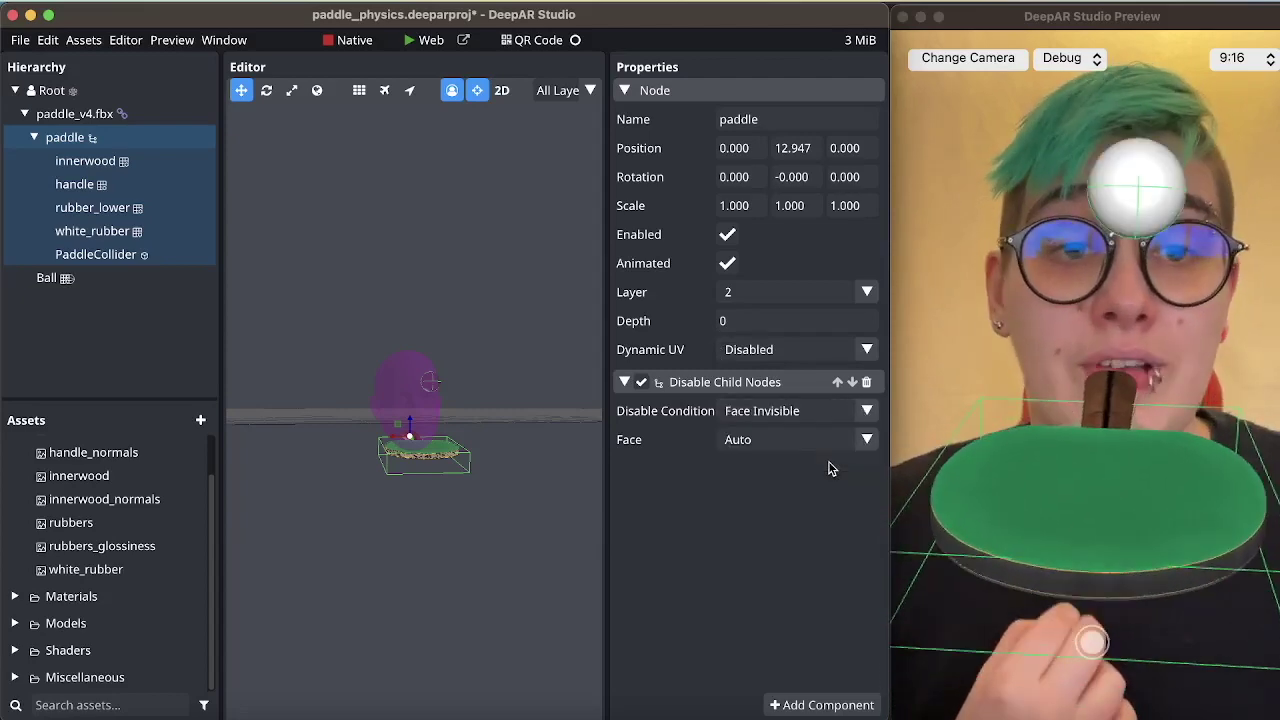